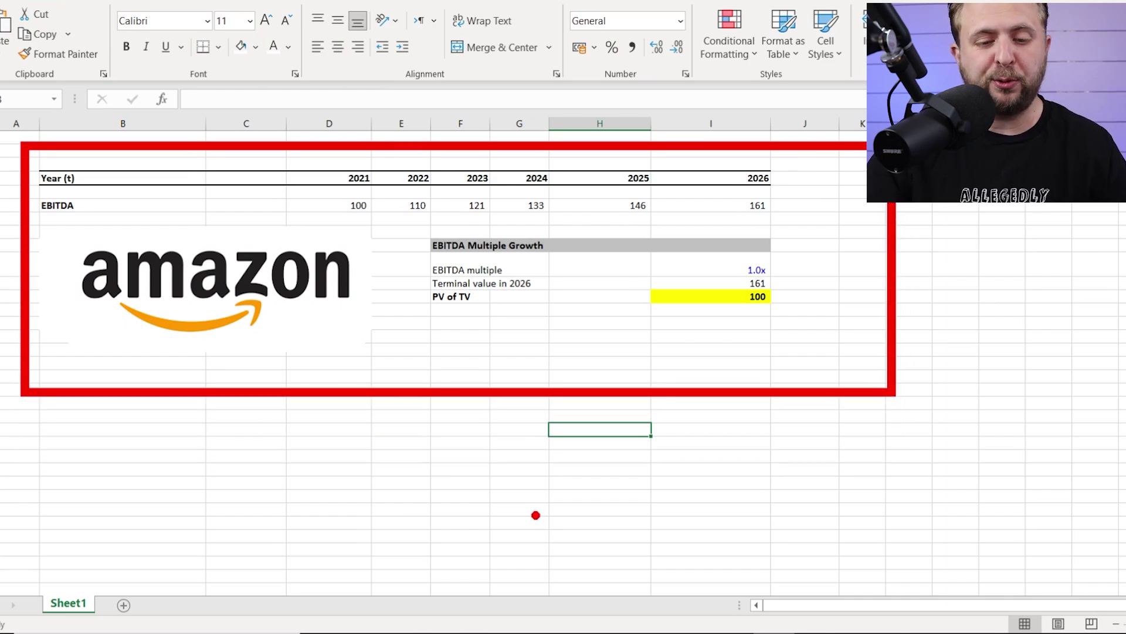
- Review the EBITDA multiple, terminal value and PV of TV formulas in the valuation block
mouse_move(536, 515)
mouse_down()
mouse_move(364, 415)
mouse_move(326, 405)
mouse_move(457, 364)
mouse_up()
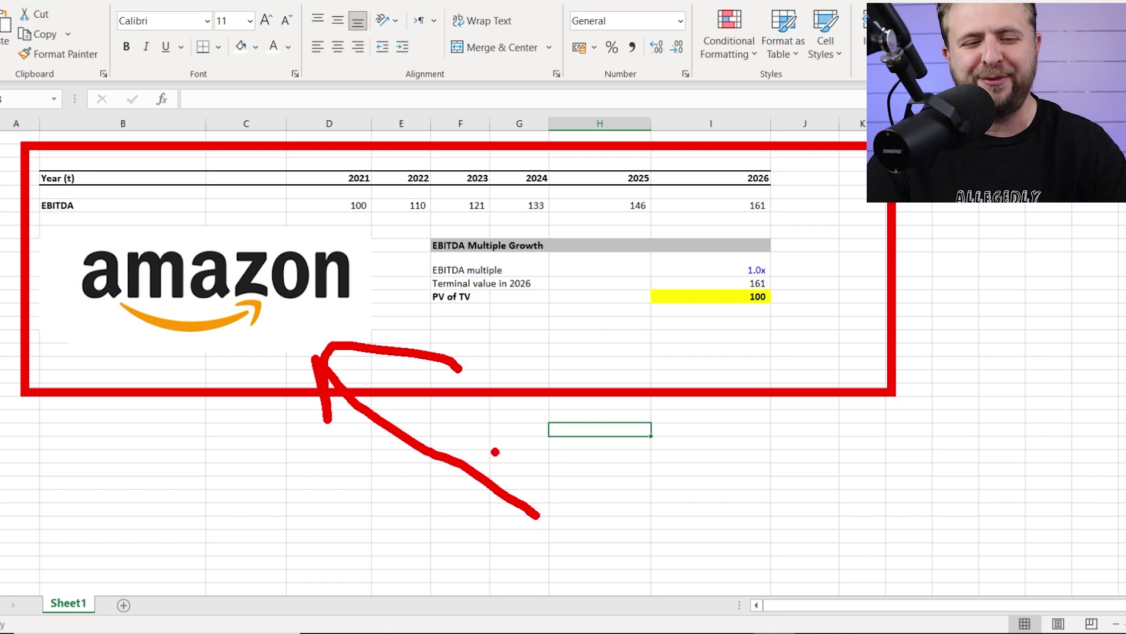
key(Escape)
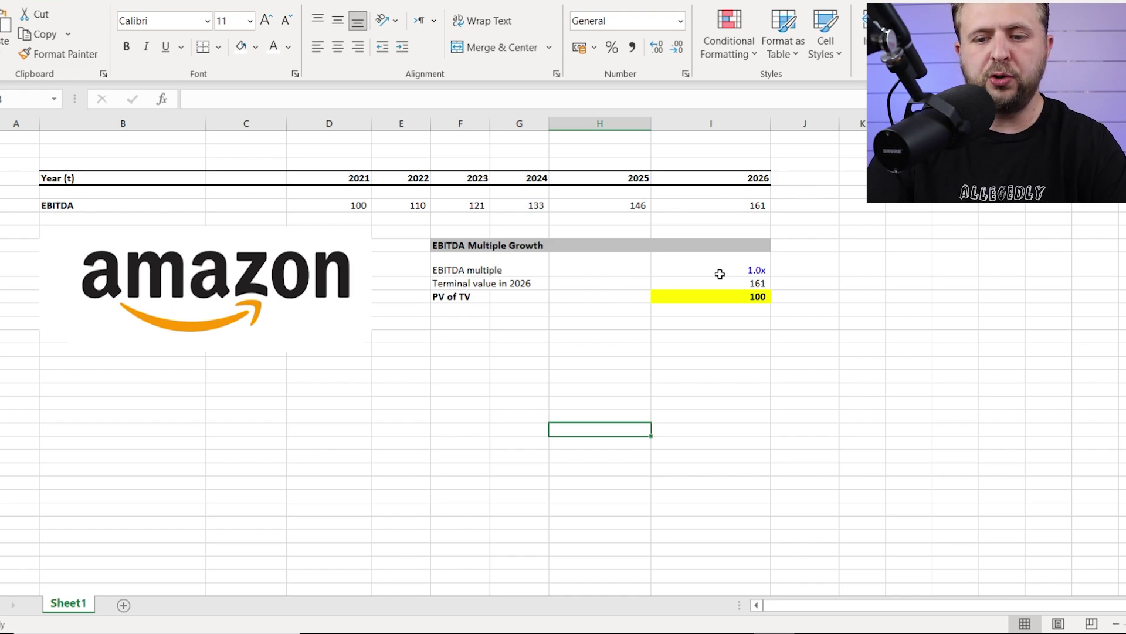
click(737, 267)
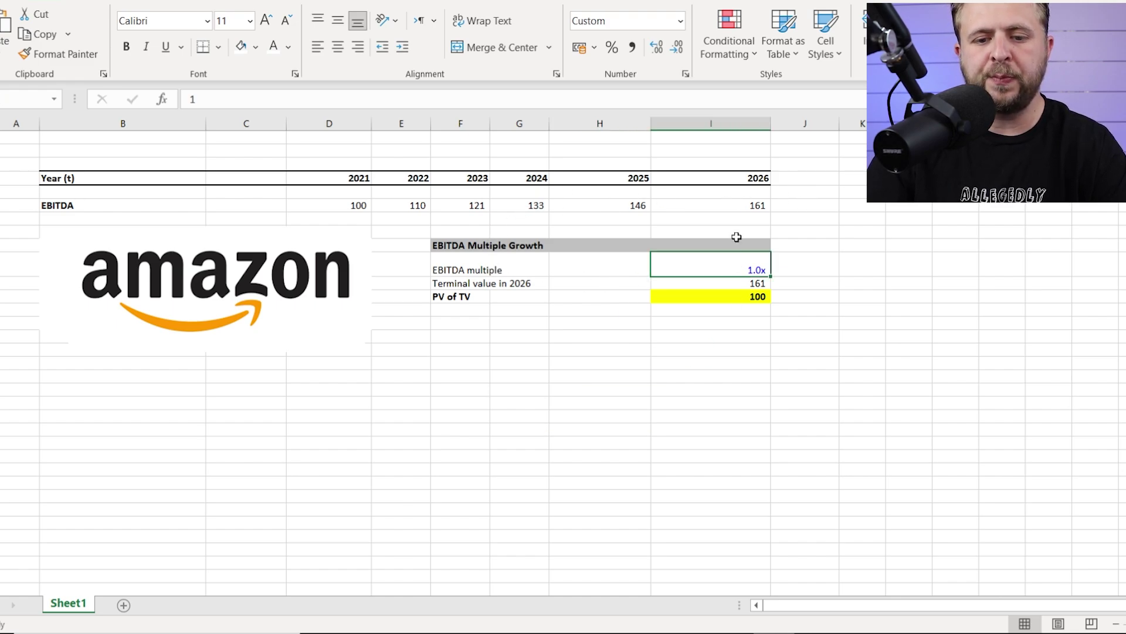
click(760, 283)
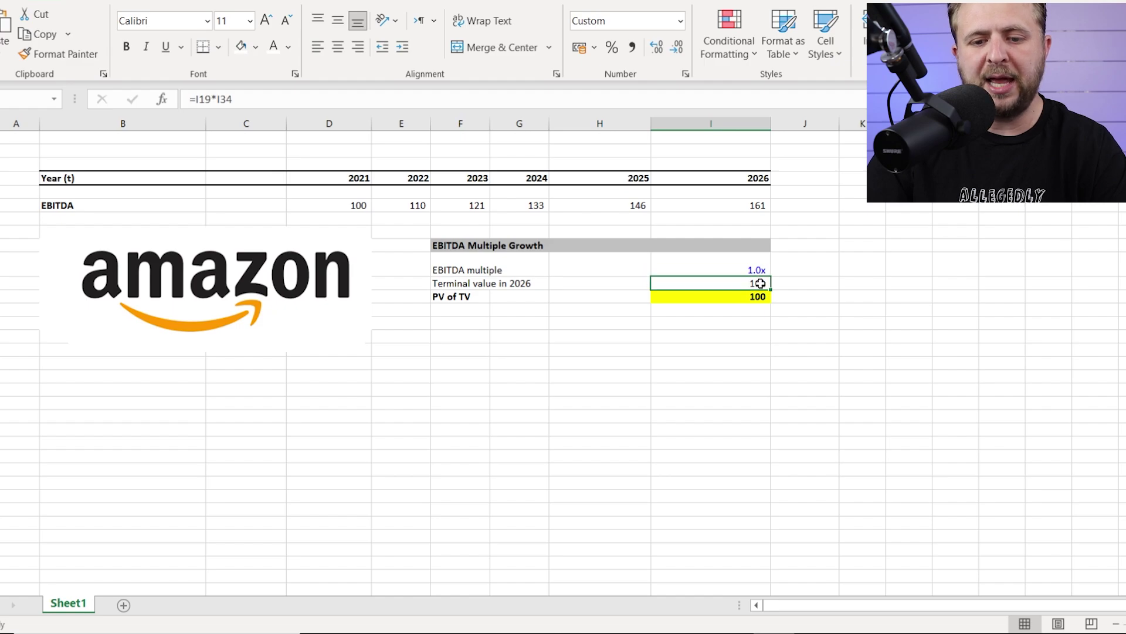
click(755, 307)
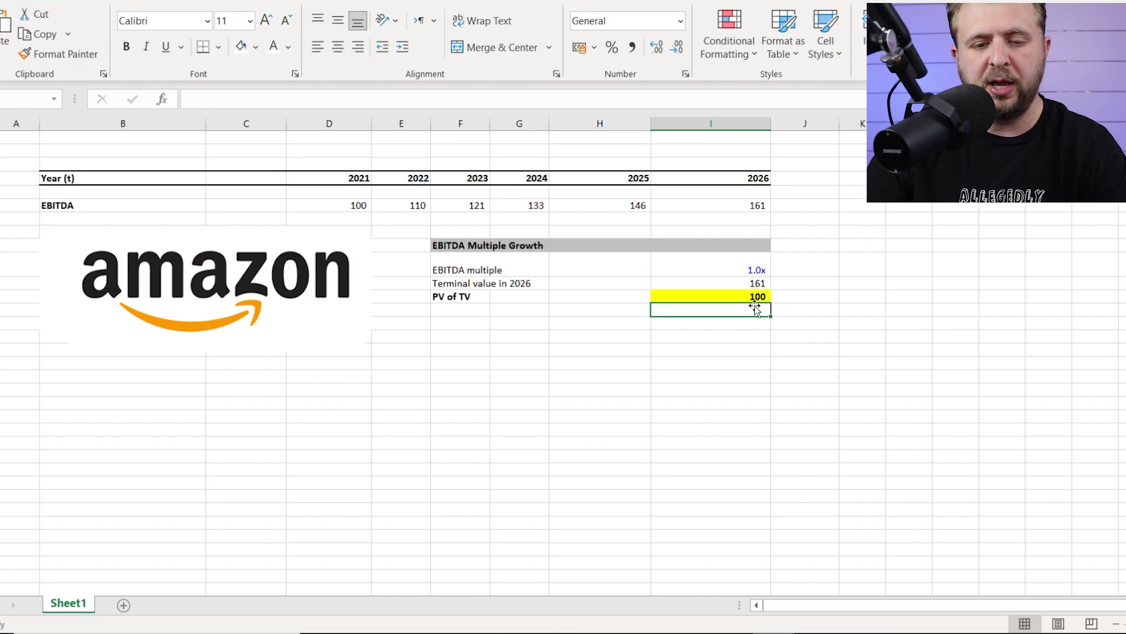
- Locate Amazon's EBITDA row with its latest annual figure of 57,172.0 on Seeking Alpha
click(755, 297)
click(634, 401)
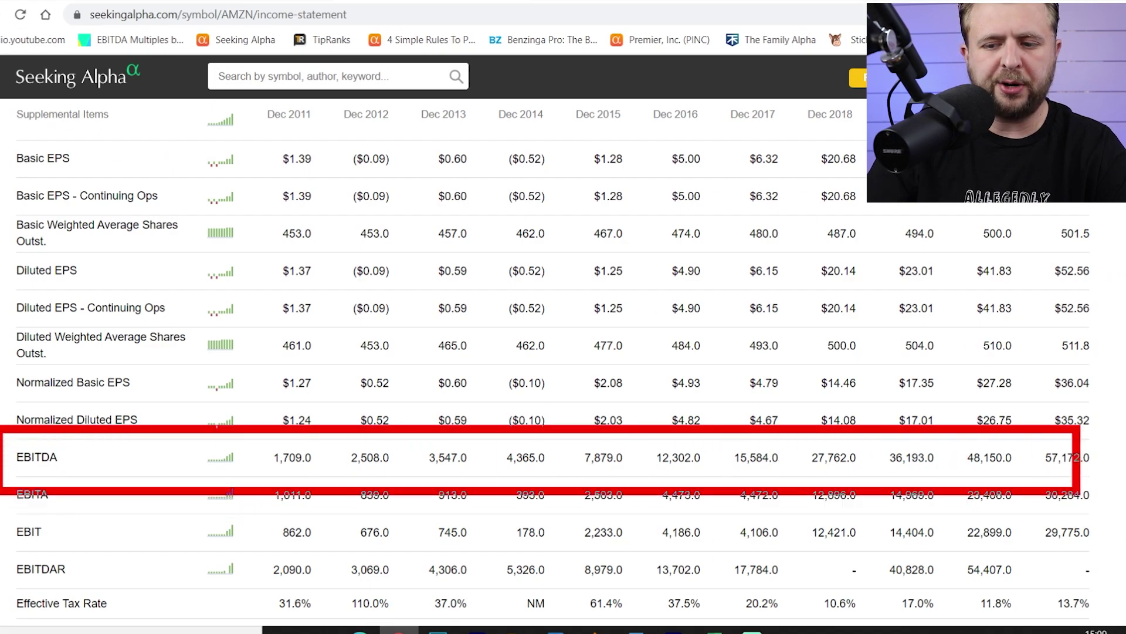
mouse_move(906, 591)
mouse_down()
mouse_move(1041, 470)
mouse_move(1062, 510)
mouse_up()
mouse_move(1045, 420)
mouse_down()
mouse_move(1021, 459)
mouse_move(1112, 434)
mouse_move(1026, 413)
mouse_up()
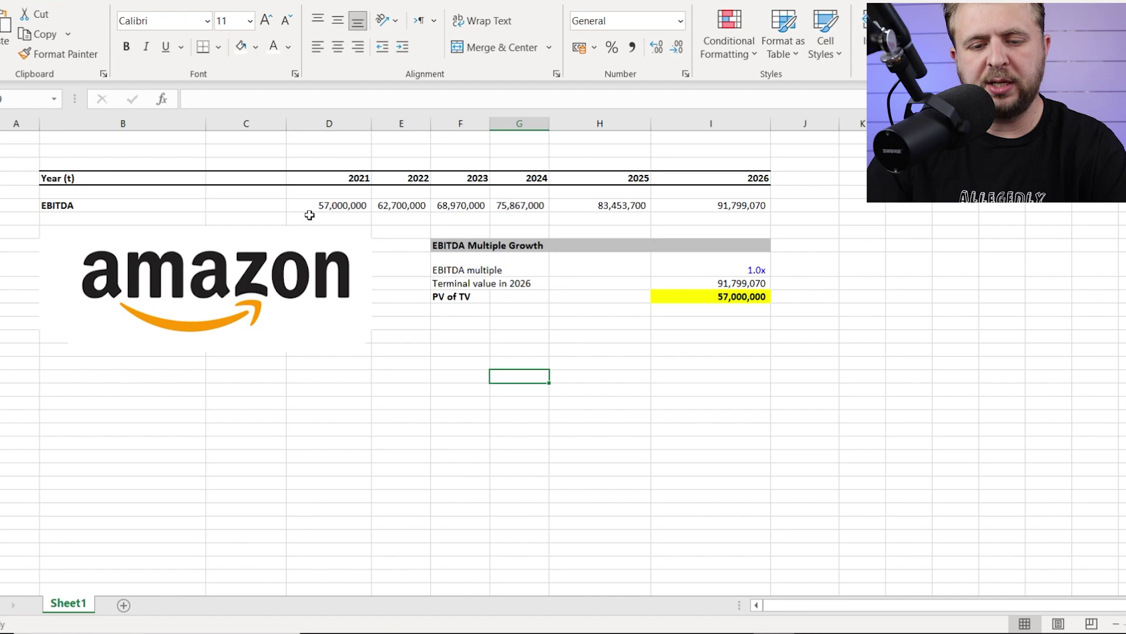
- Enter 57,000,000 as the 2021 EBITDA in D19 and add a 'thousands' label in E17
text(57000000)
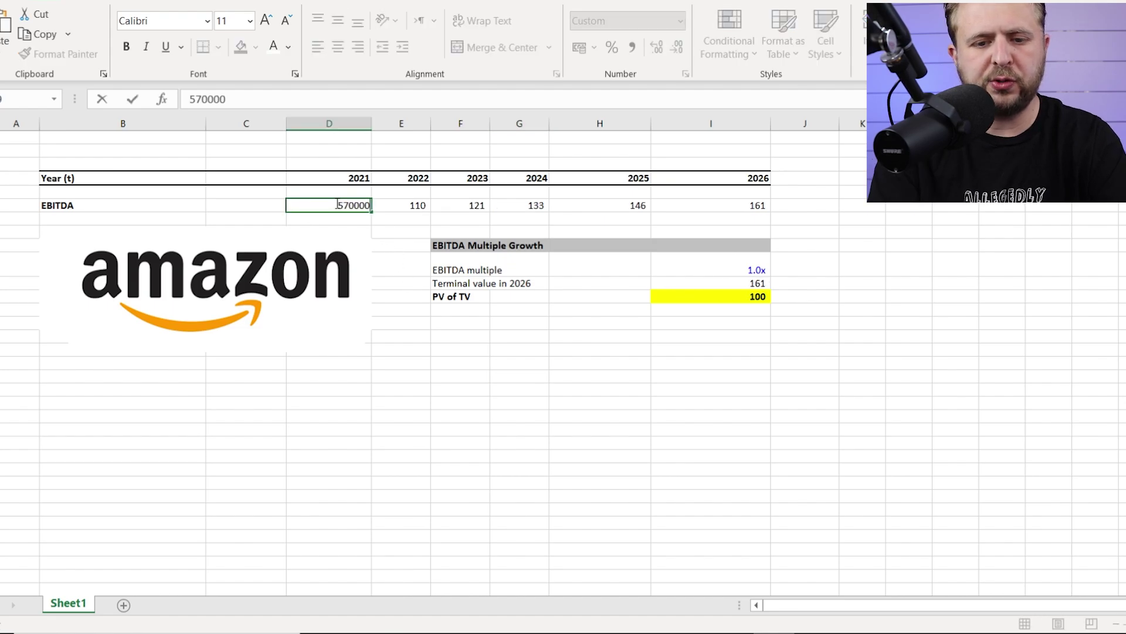
click(394, 261)
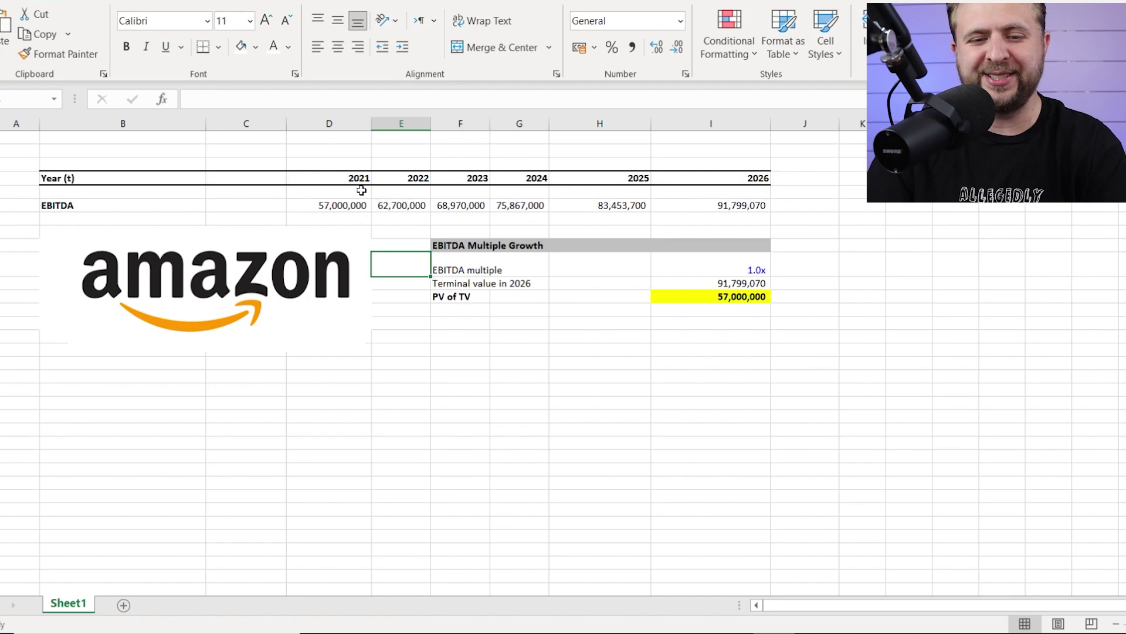
click(395, 146)
text(t)
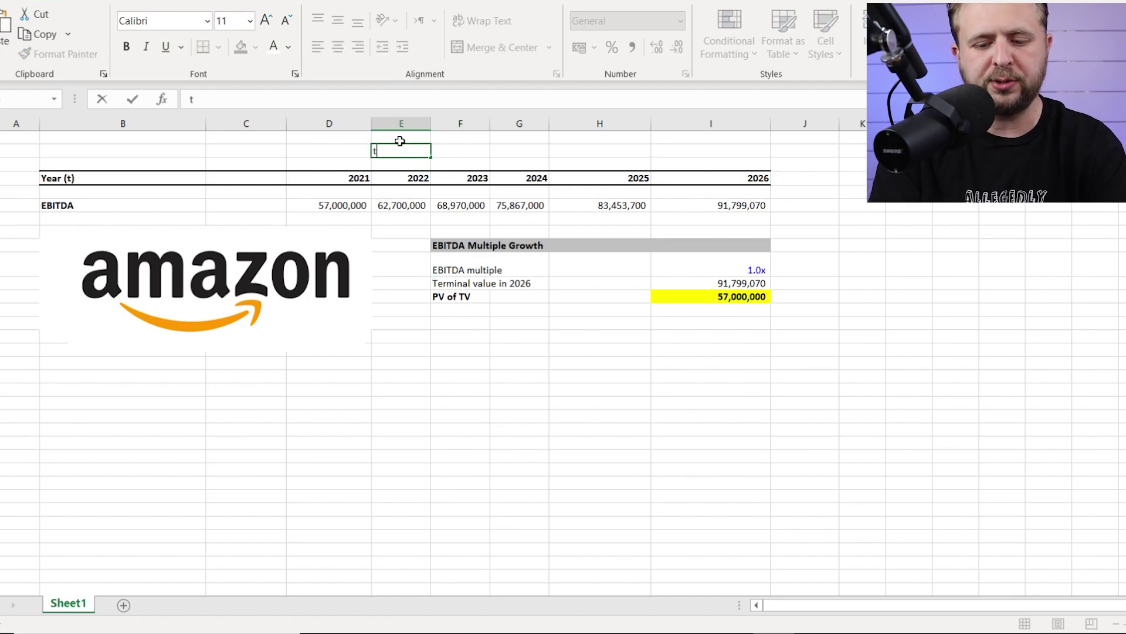
text(housands)
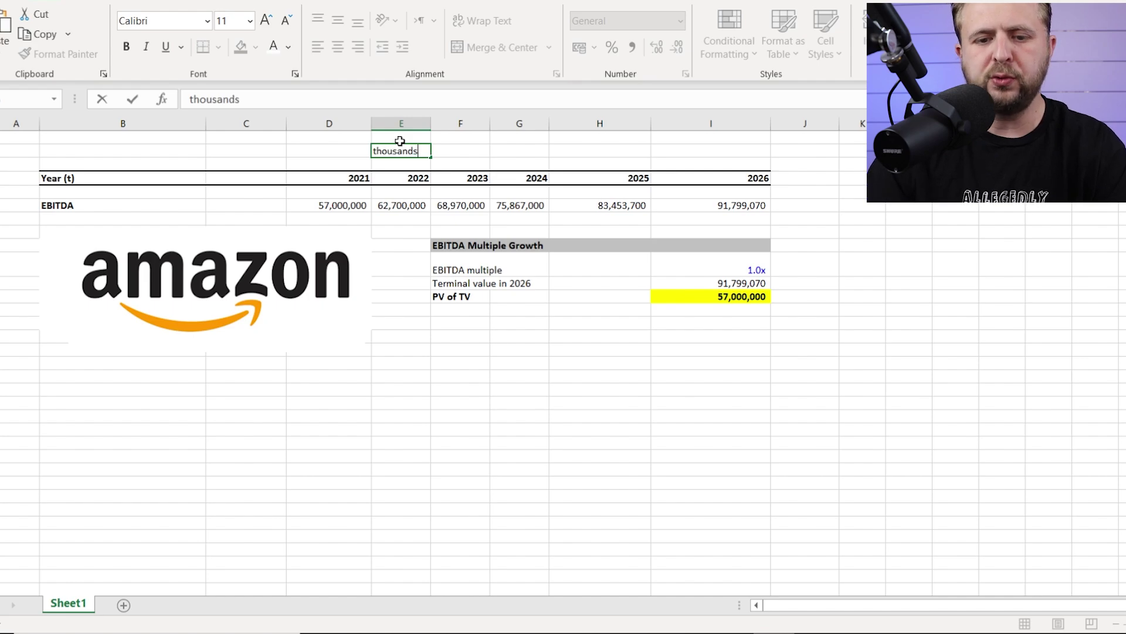
click(405, 241)
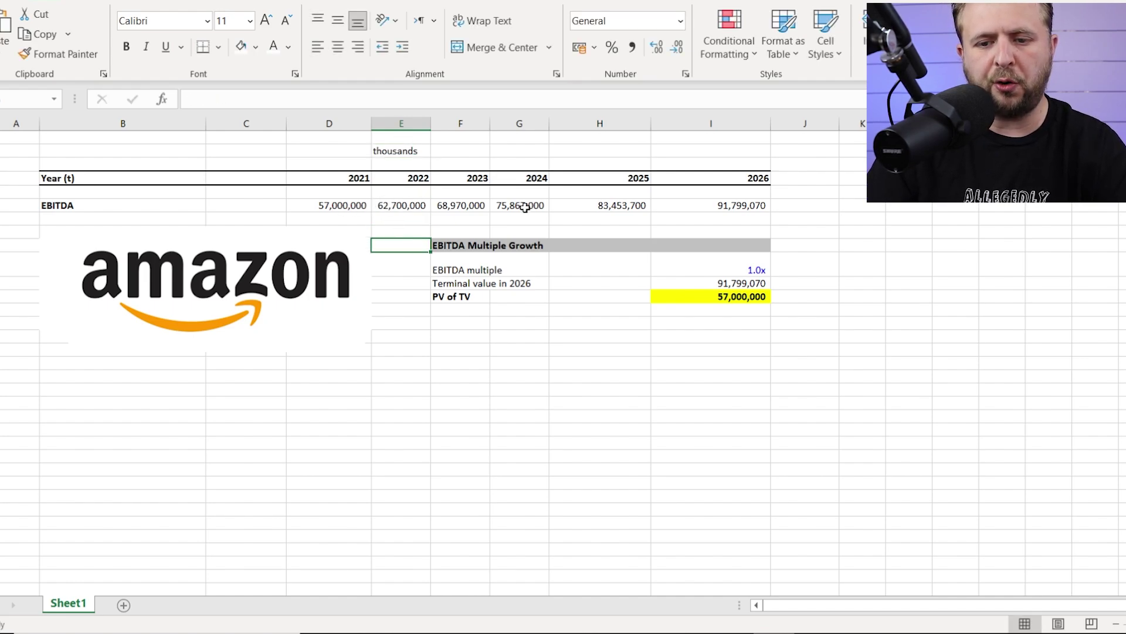
click(409, 206)
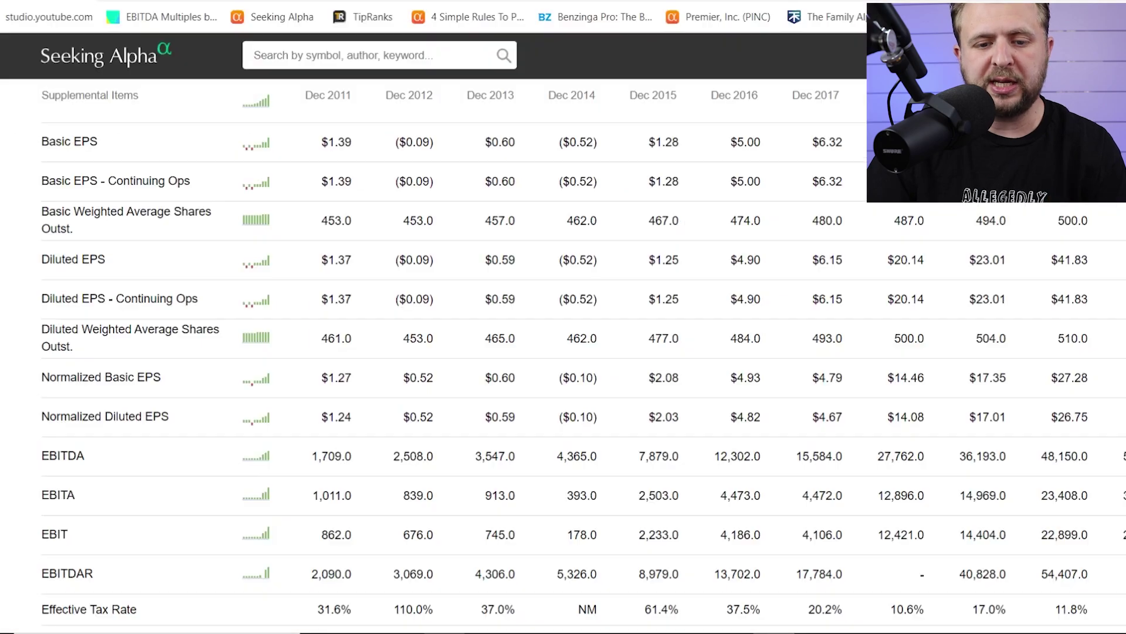
- Open Amazon's Growth grades and find the forward EBITDA growth of 29.21%
scroll(378, 384, up, 10)
scroll(420, 387, up, 10)
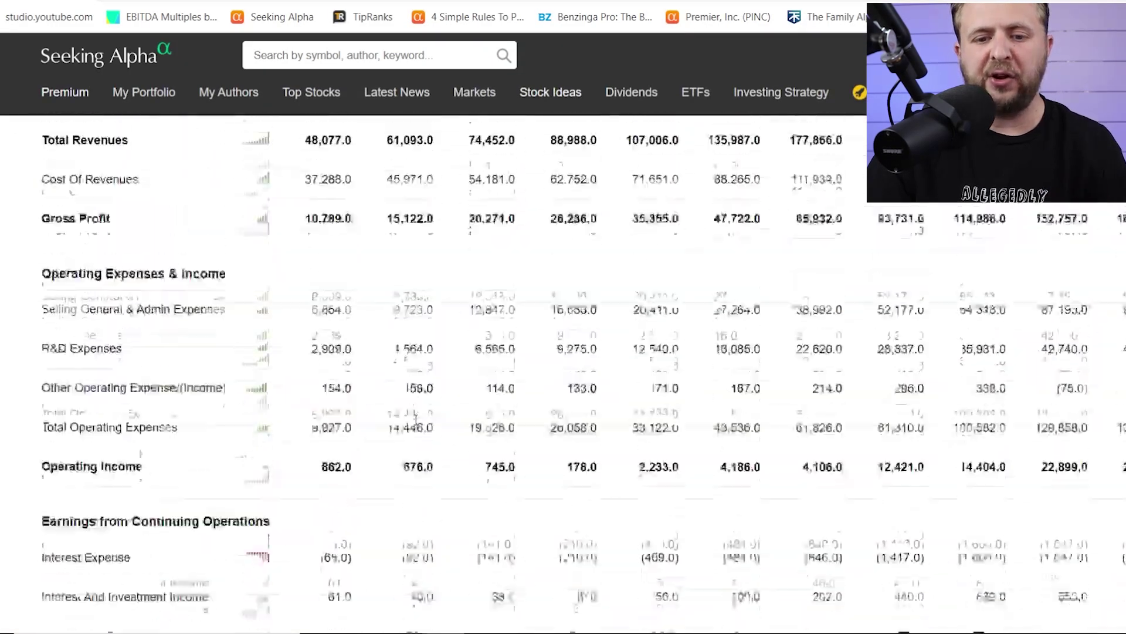
scroll(490, 365, up, 2)
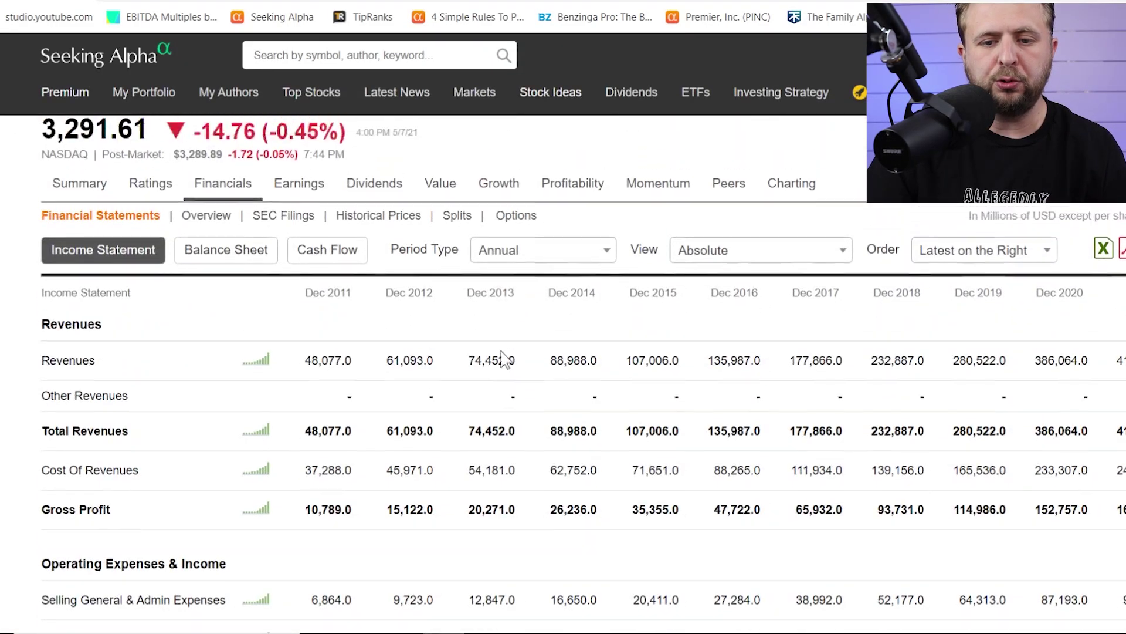
click(503, 237)
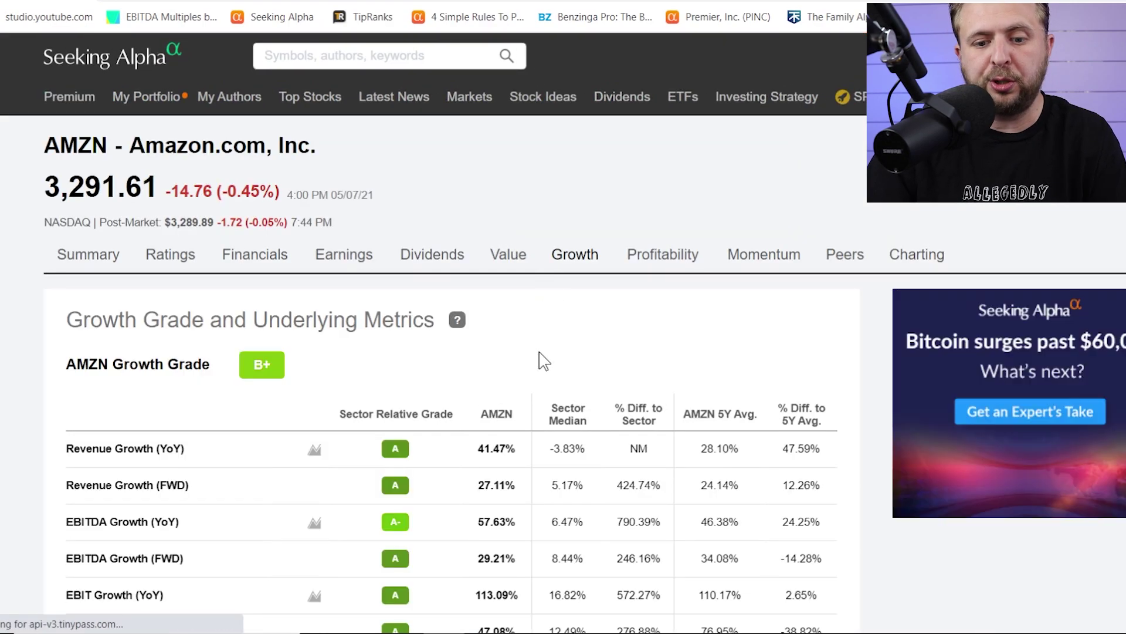
scroll(70, 332, down, 1)
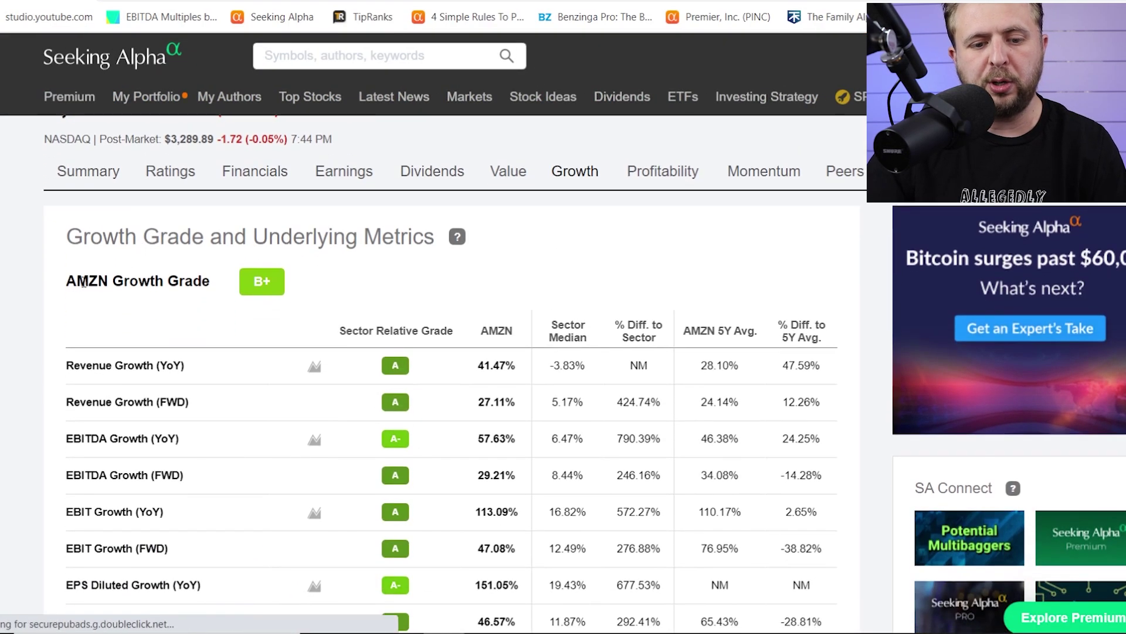
scroll(40, 337, down, 1)
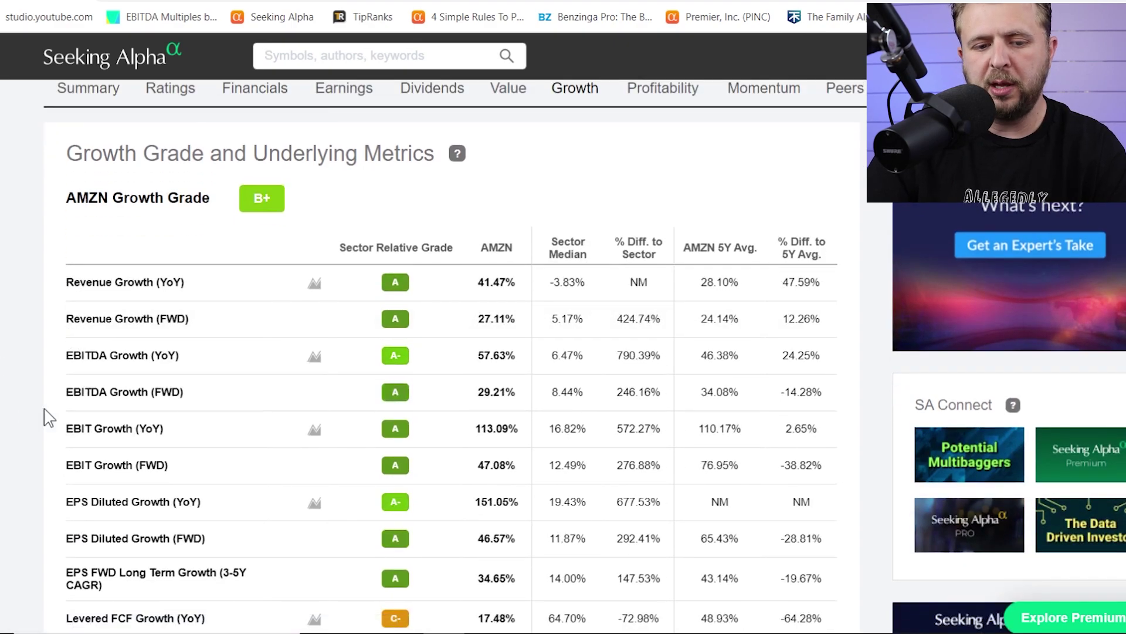
mouse_move(100, 404)
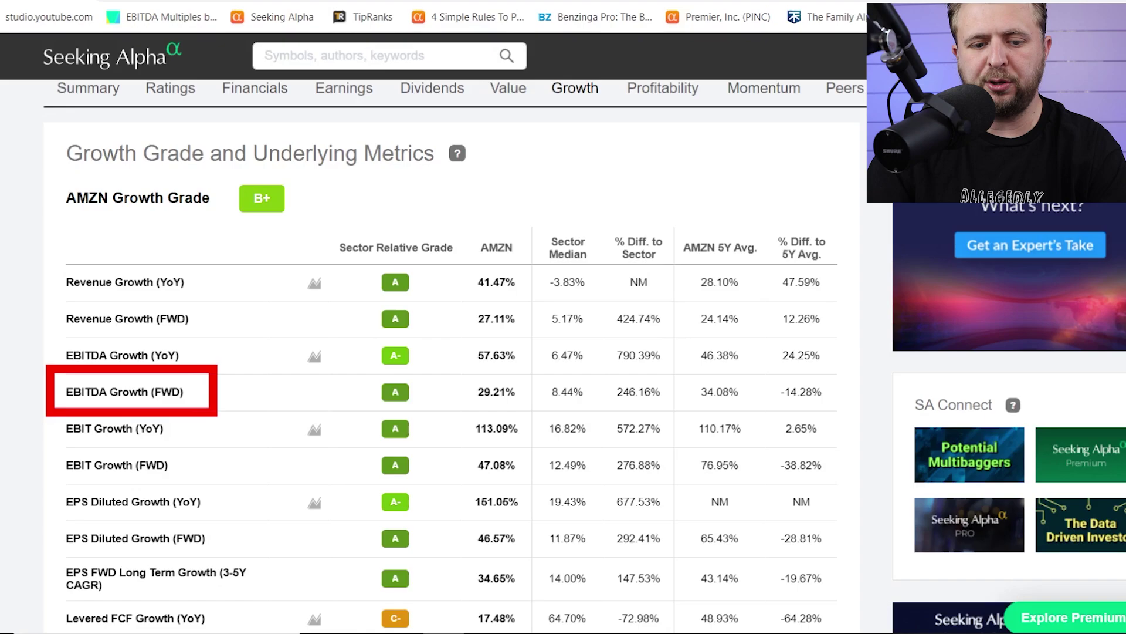
drag(273, 394, 419, 383)
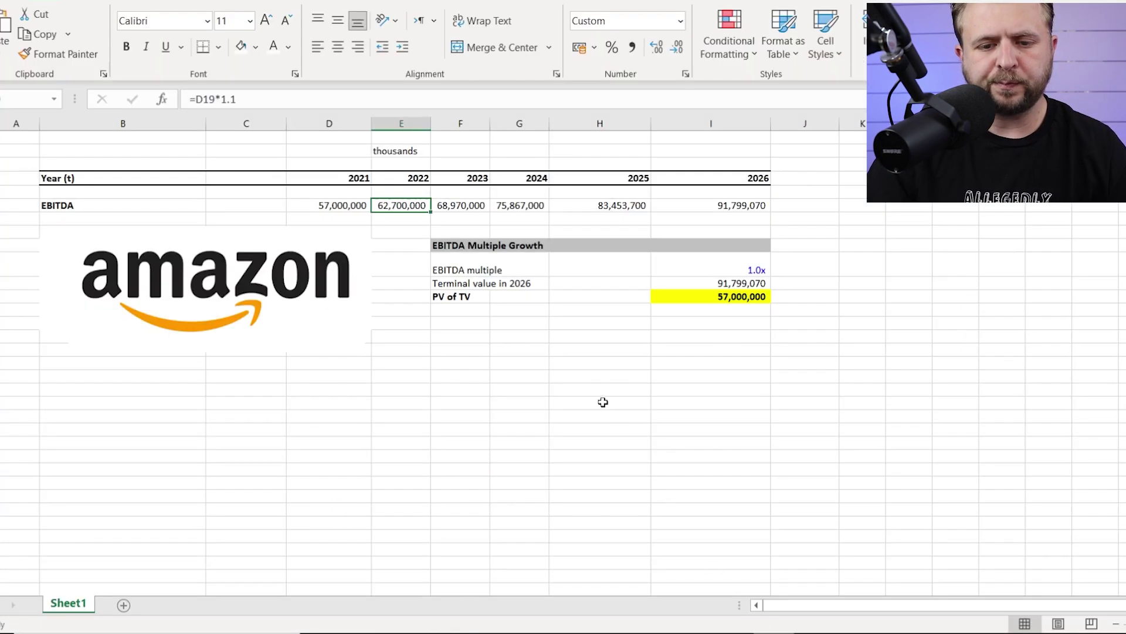
- Change the 2022 and 2023 EBITDA growth rates to 30% and 25%
click(233, 100)
text(3)
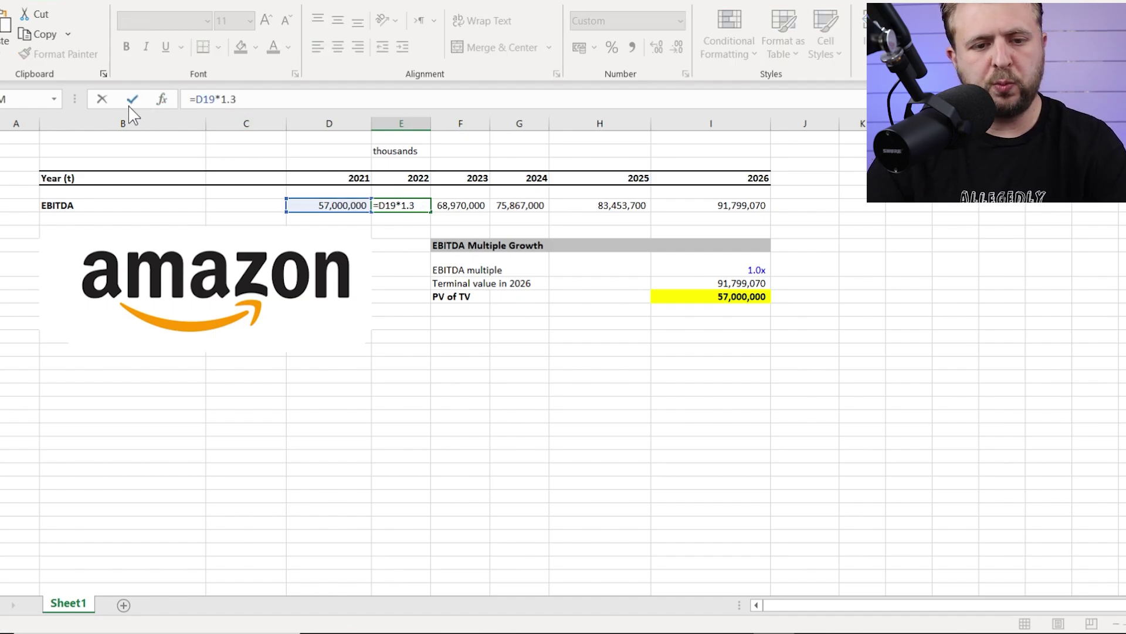
click(132, 104)
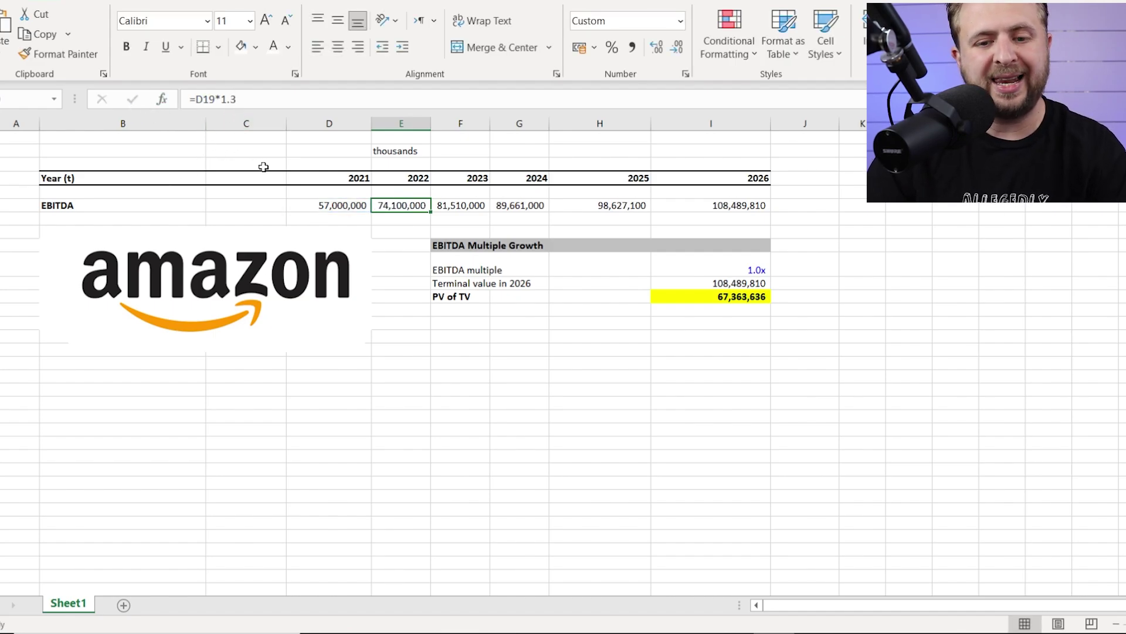
click(460, 205)
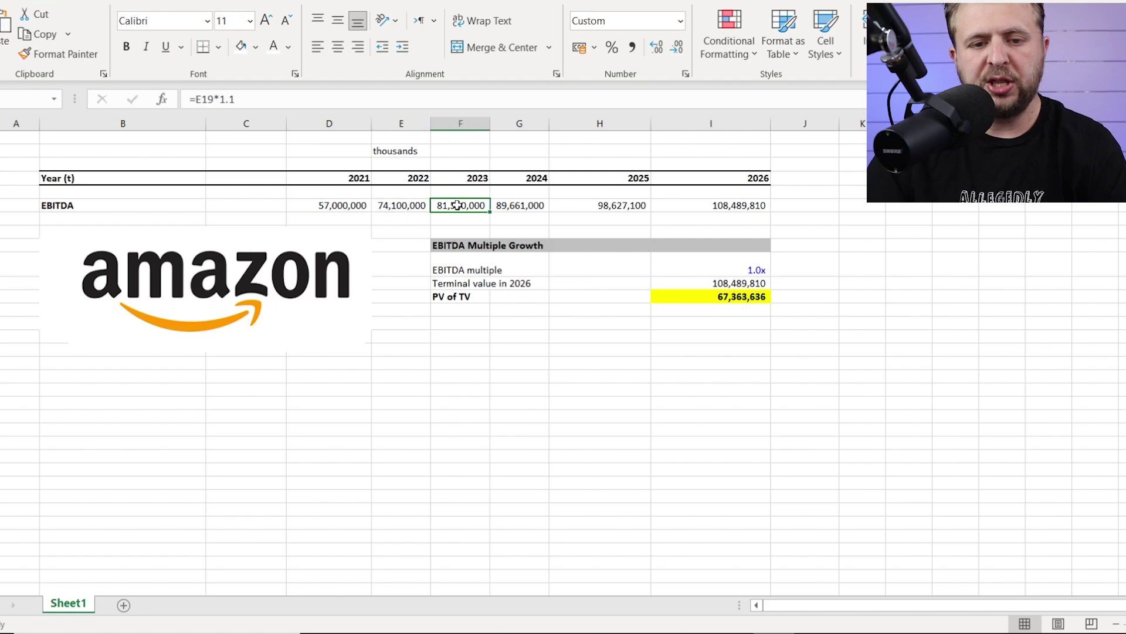
click(243, 99)
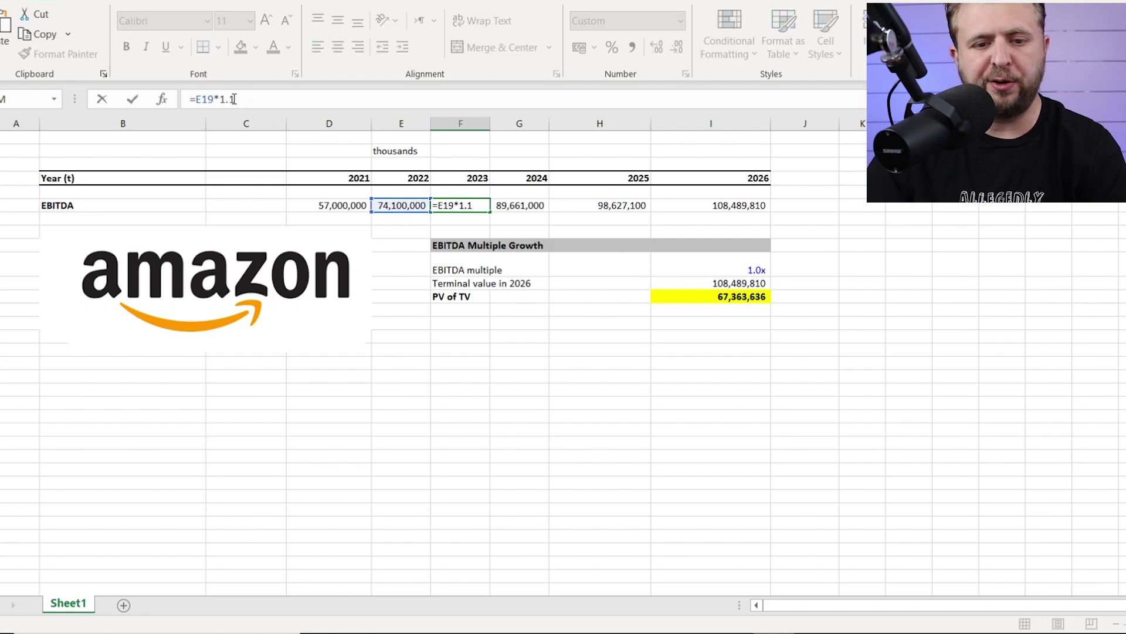
drag(236, 100, 230, 99)
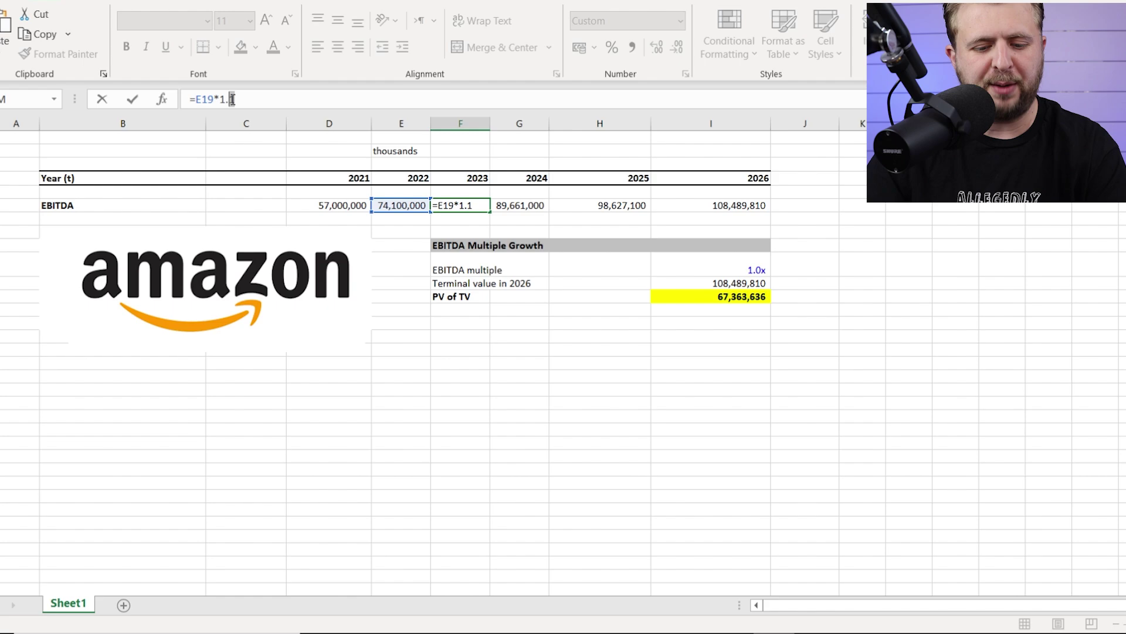
text(25)
click(132, 99)
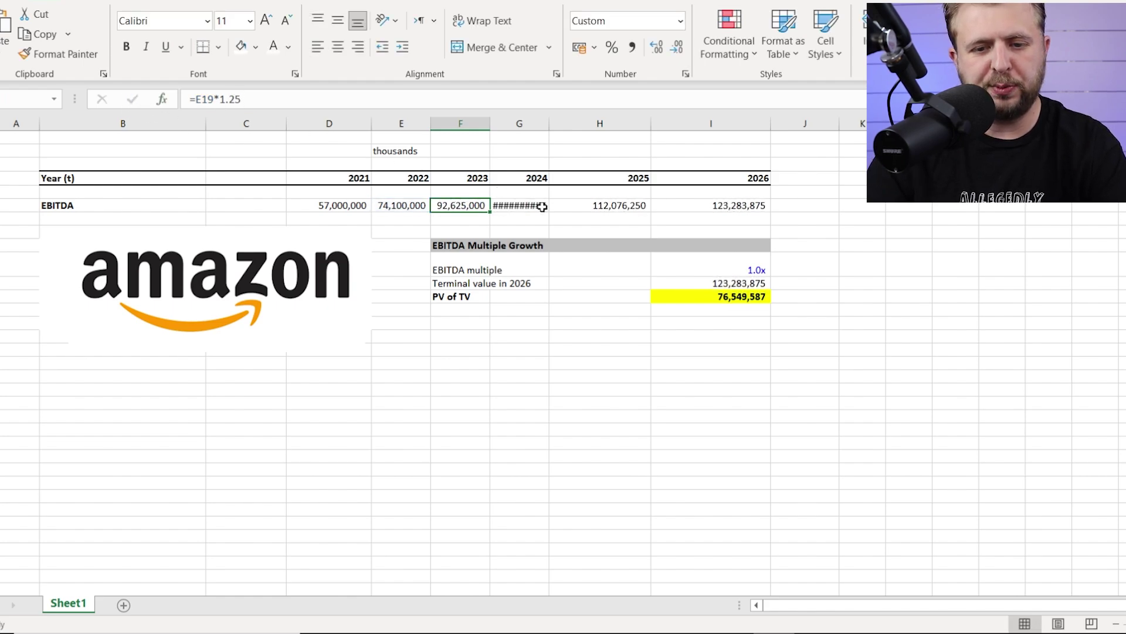
- Change the 2024 and 2025 EBITDA growth rates to 20% and 15%
click(542, 207)
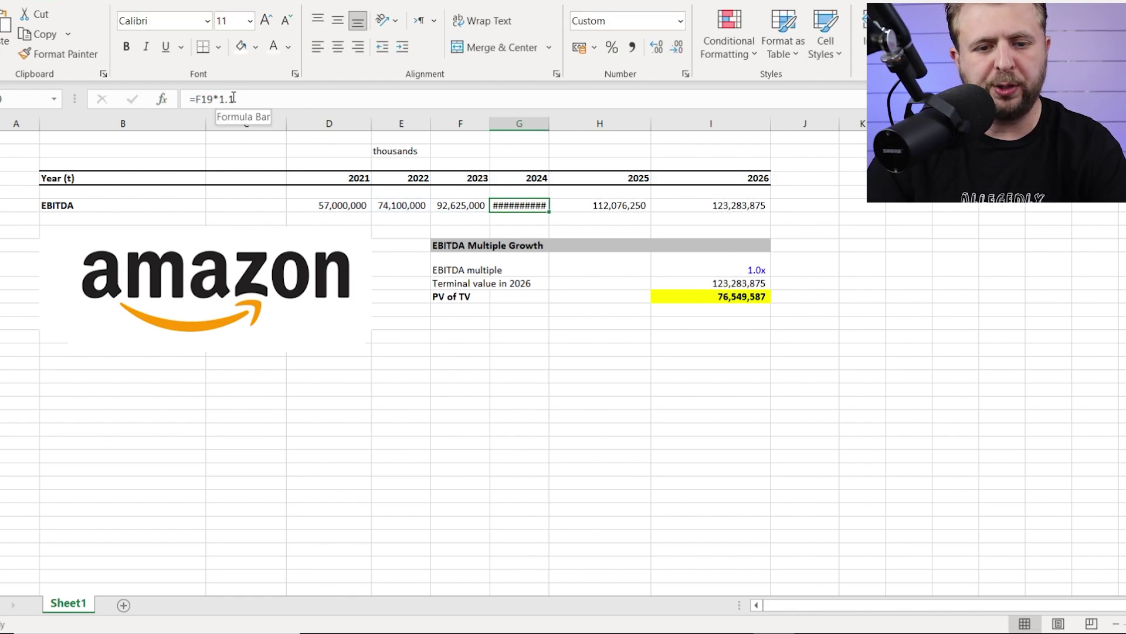
drag(235, 99, 230, 99)
text(2)
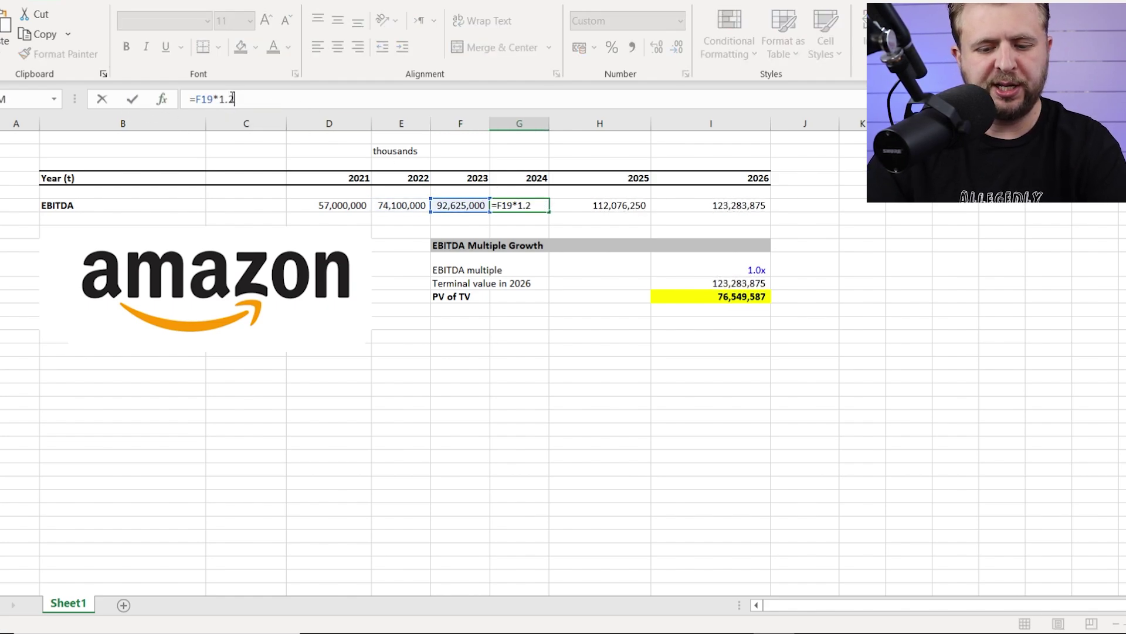
click(132, 99)
click(563, 204)
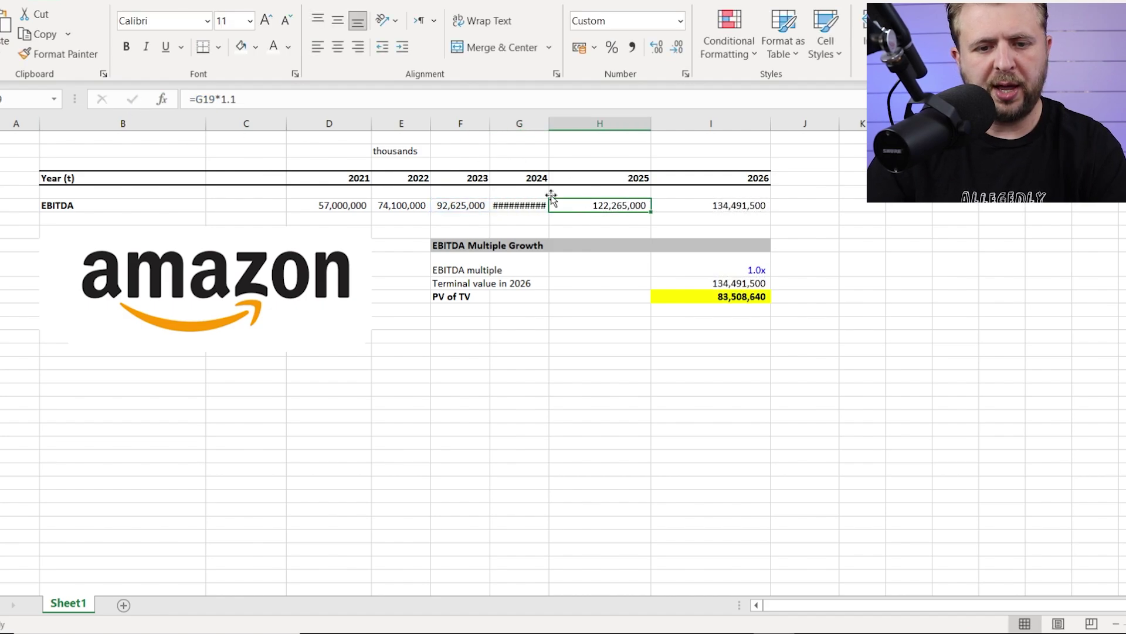
click(234, 100)
text(5)
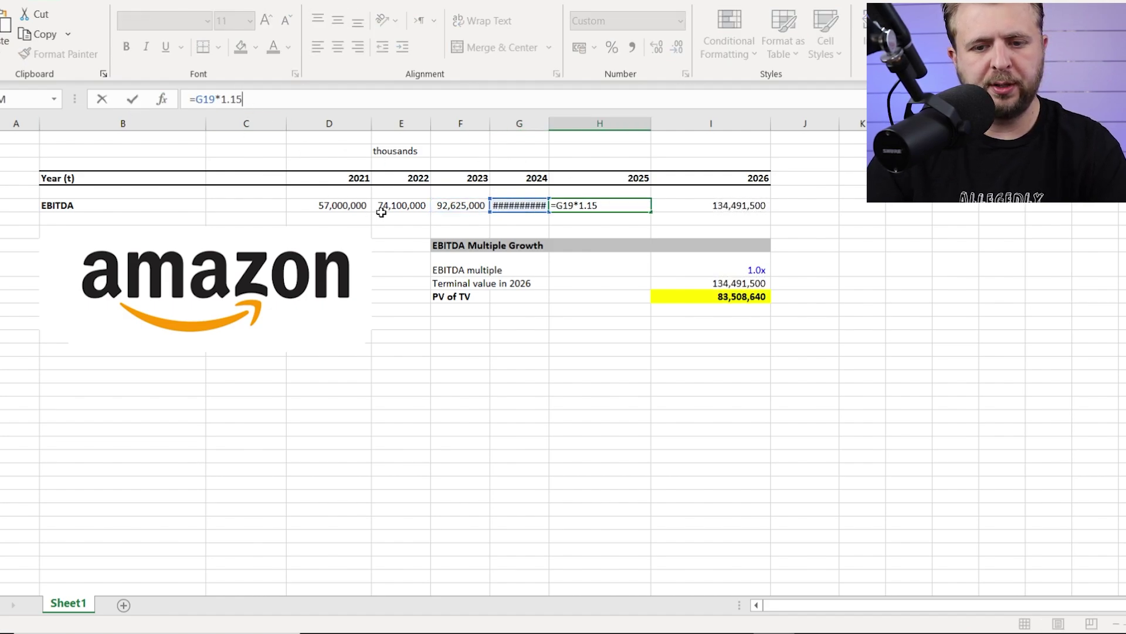
click(382, 215)
click(711, 214)
click(712, 208)
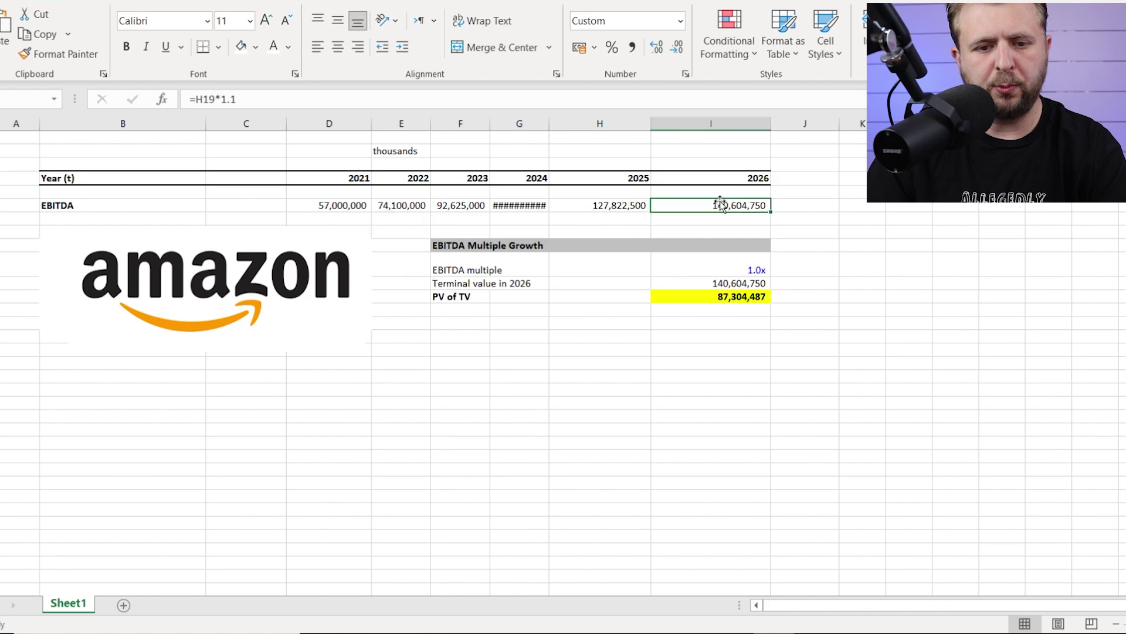
- Widen column G so the 2024 EBITDA of 111,150,000 shows, then review each year's formula
drag(550, 121, 598, 121)
click(592, 364)
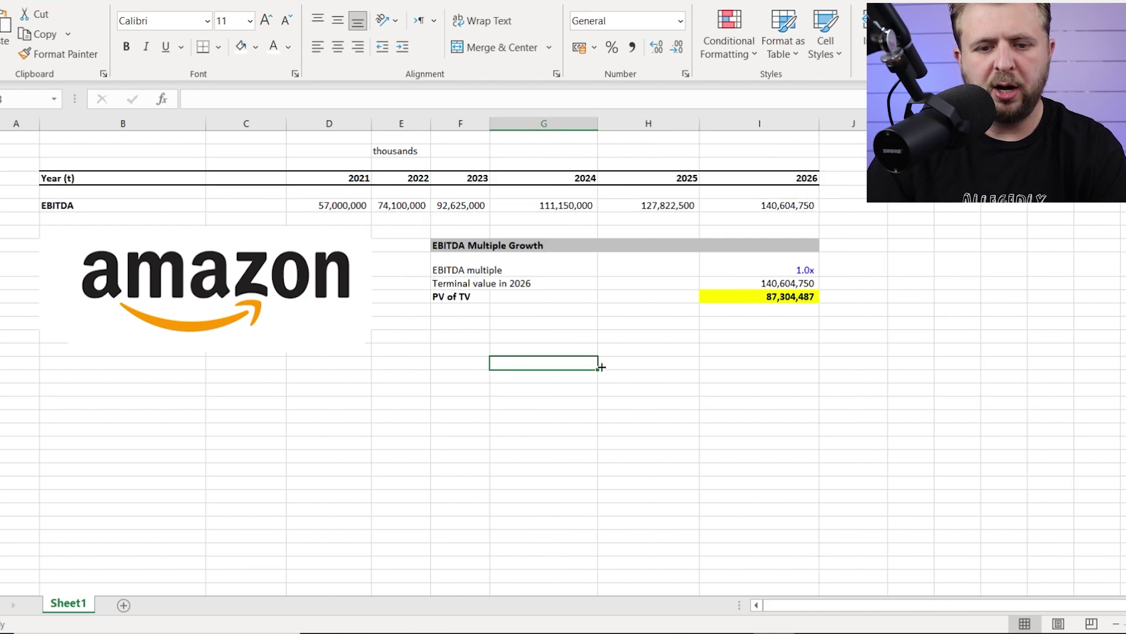
click(350, 203)
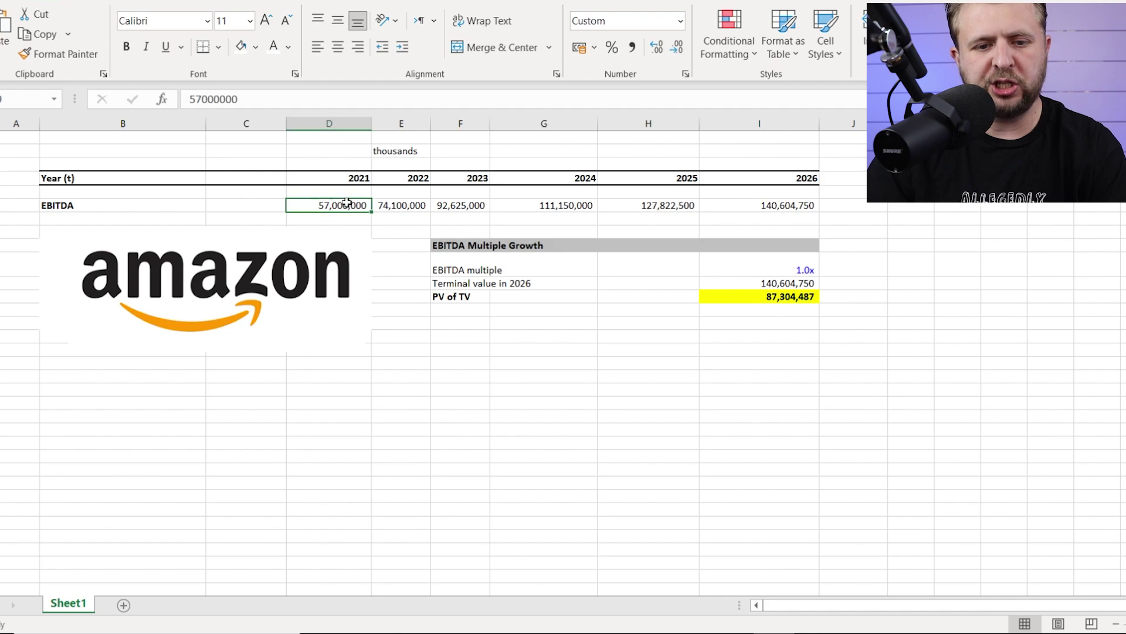
click(389, 204)
click(471, 207)
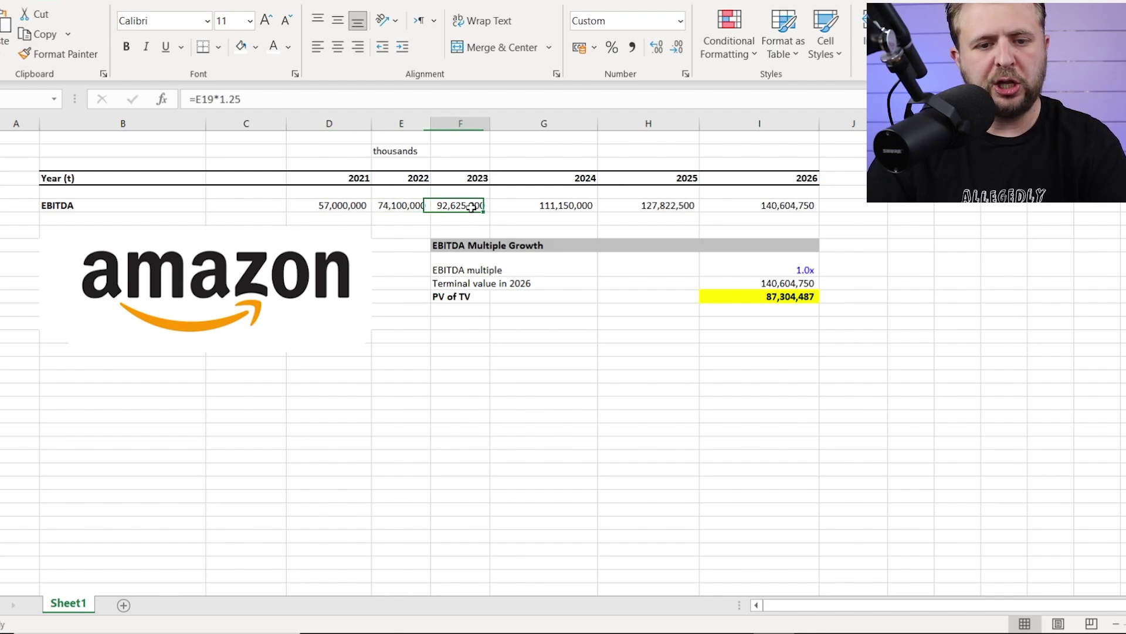
click(524, 203)
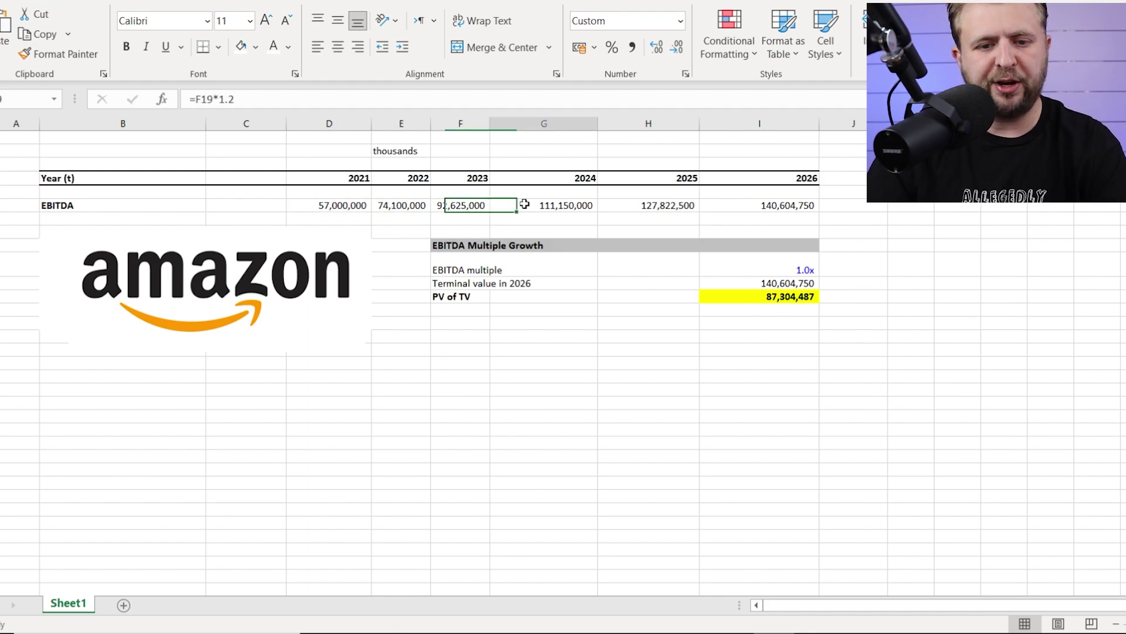
click(628, 207)
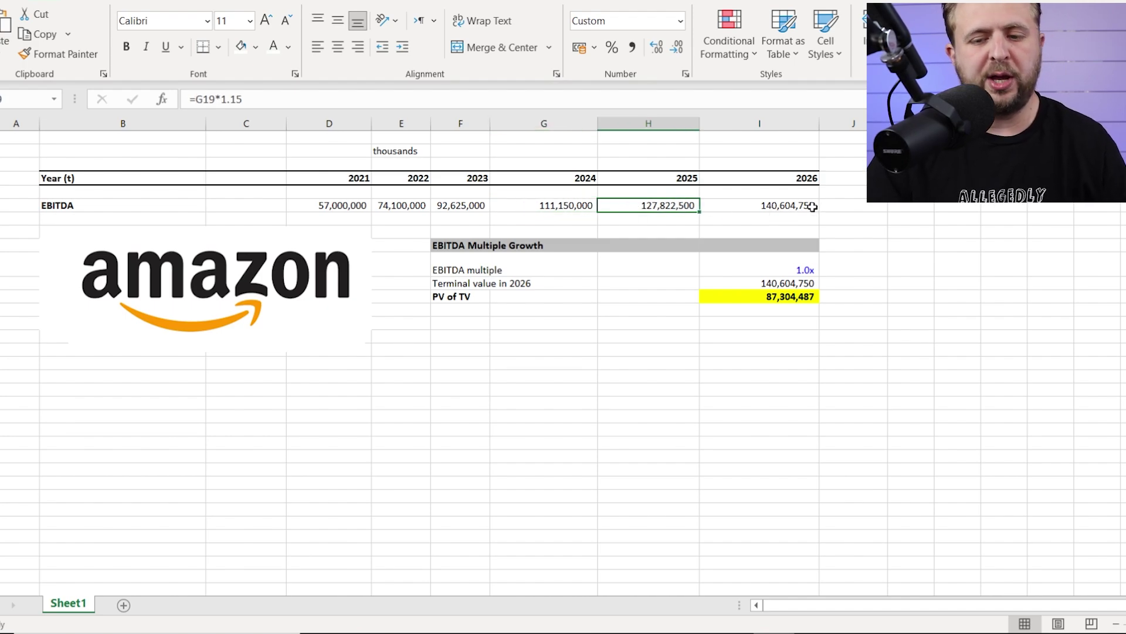
key(ctrl+2)
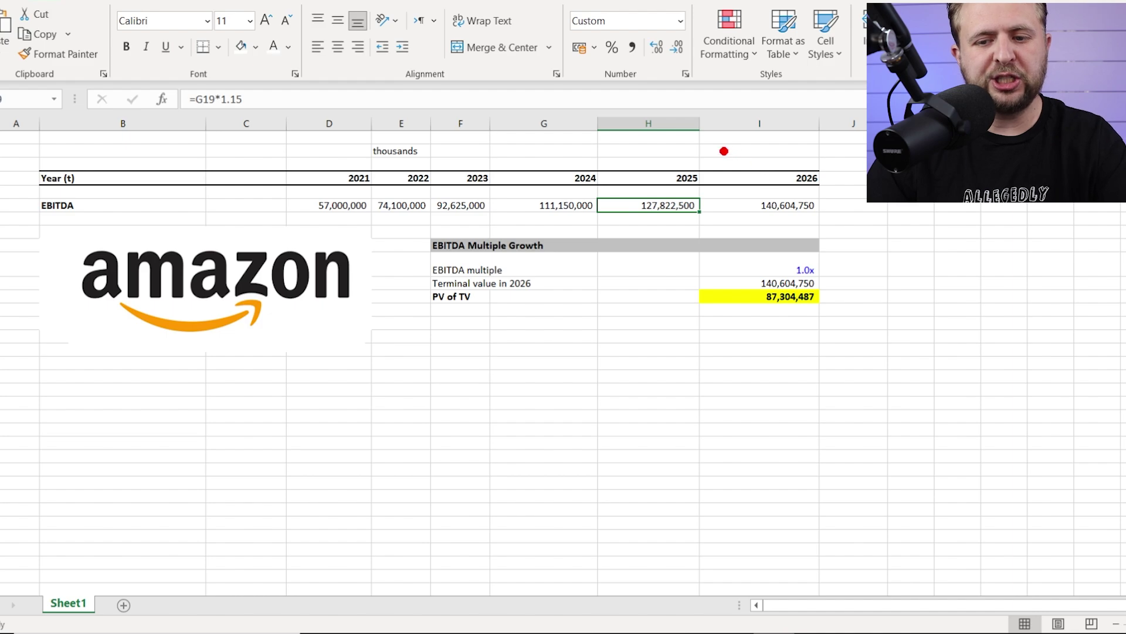
drag(708, 144, 849, 229)
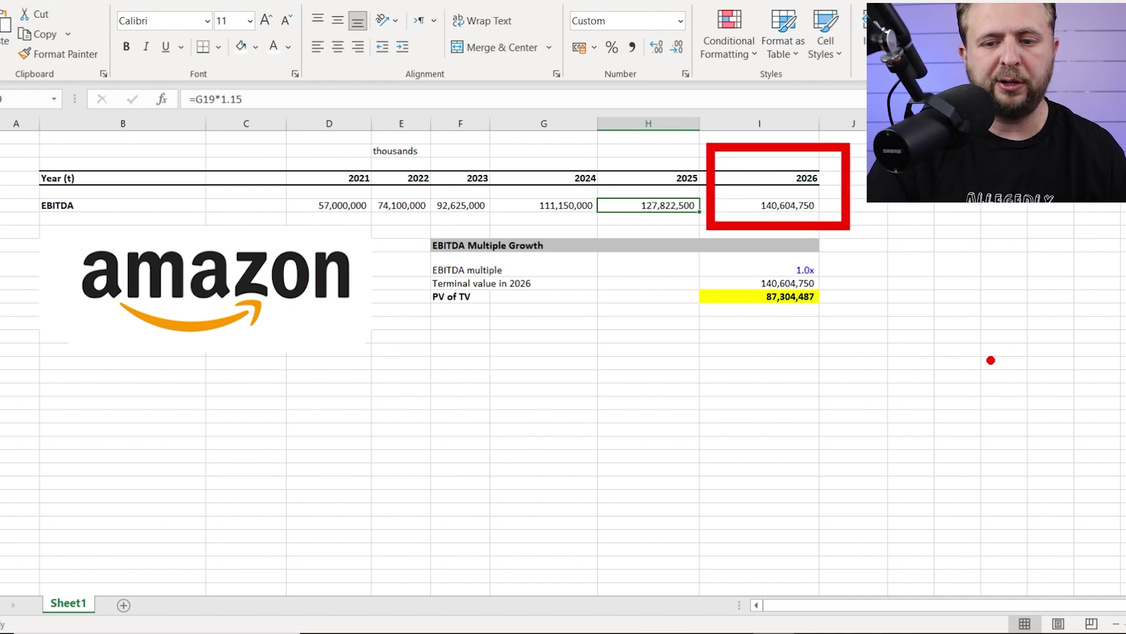
mouse_move(991, 359)
mouse_down()
mouse_move(913, 222)
mouse_move(880, 247)
mouse_up()
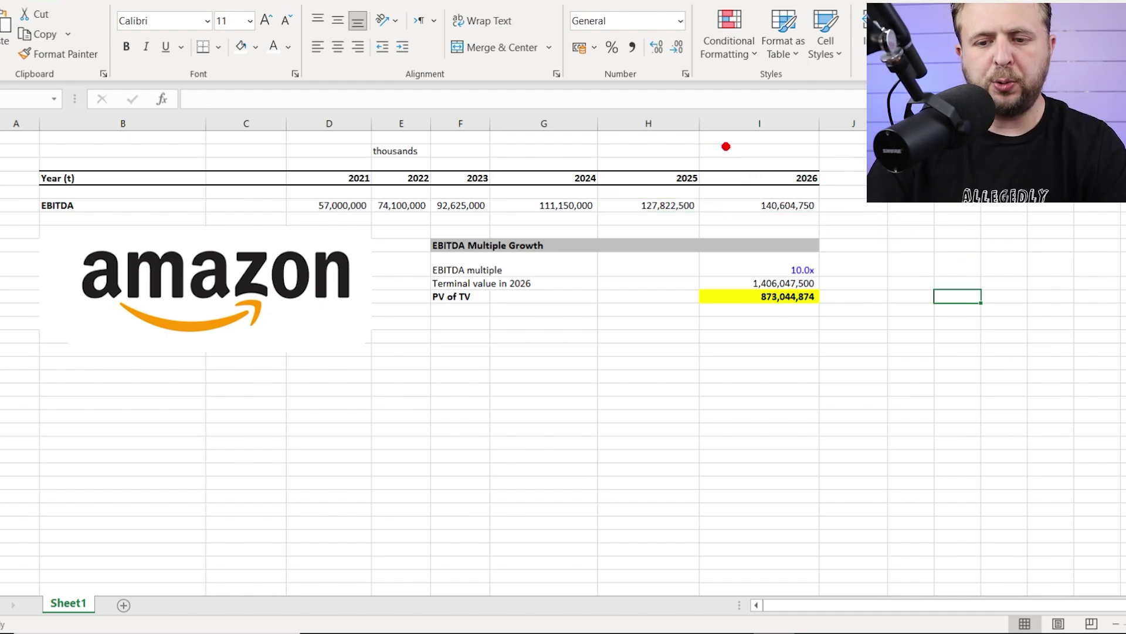
drag(727, 146, 848, 228)
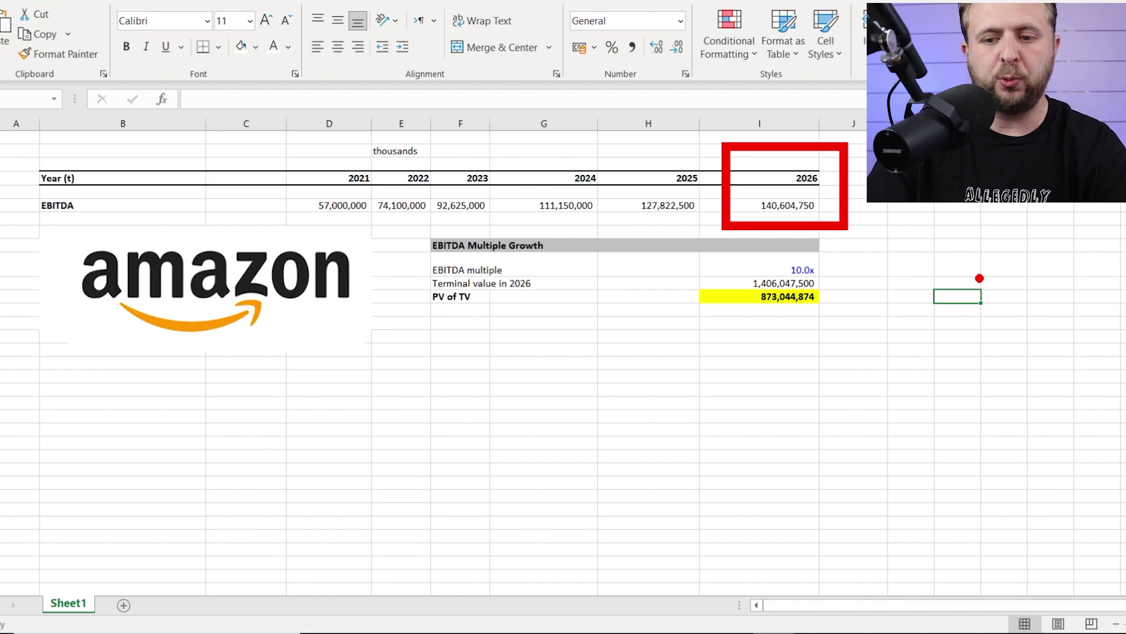
drag(980, 280, 981, 203)
drag(883, 203, 926, 232)
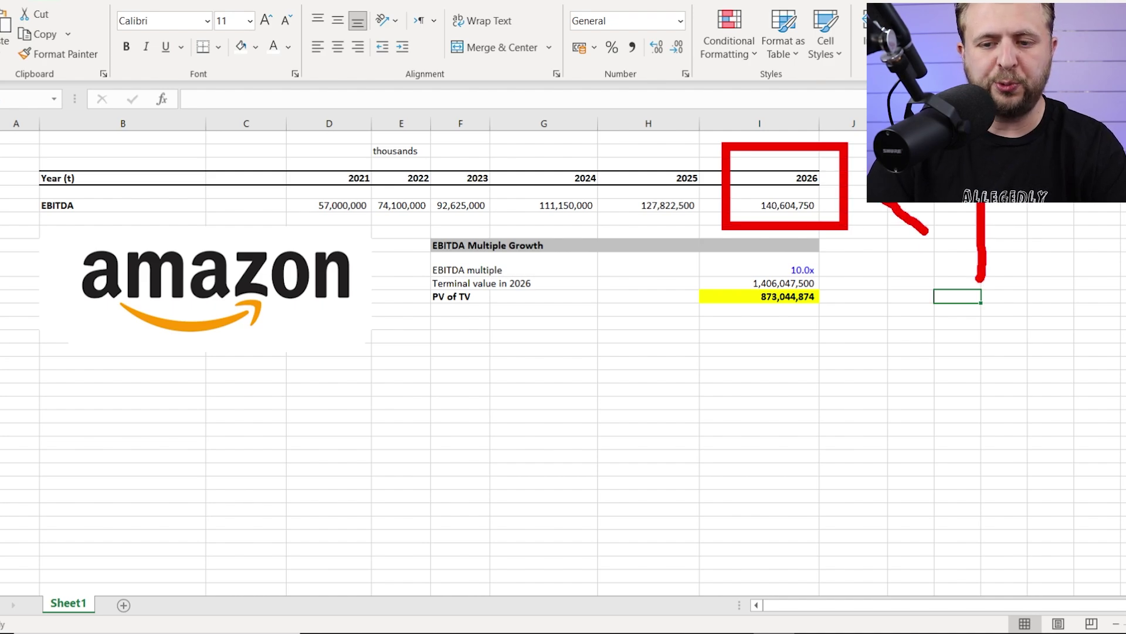
mouse_move(870, 264)
mouse_down()
mouse_move(834, 233)
mouse_move(786, 380)
mouse_move(843, 227)
mouse_move(827, 242)
mouse_up()
mouse_move(725, 457)
mouse_down()
mouse_move(760, 361)
mouse_move(800, 322)
mouse_move(820, 416)
mouse_up()
click(830, 389)
key(Escape)
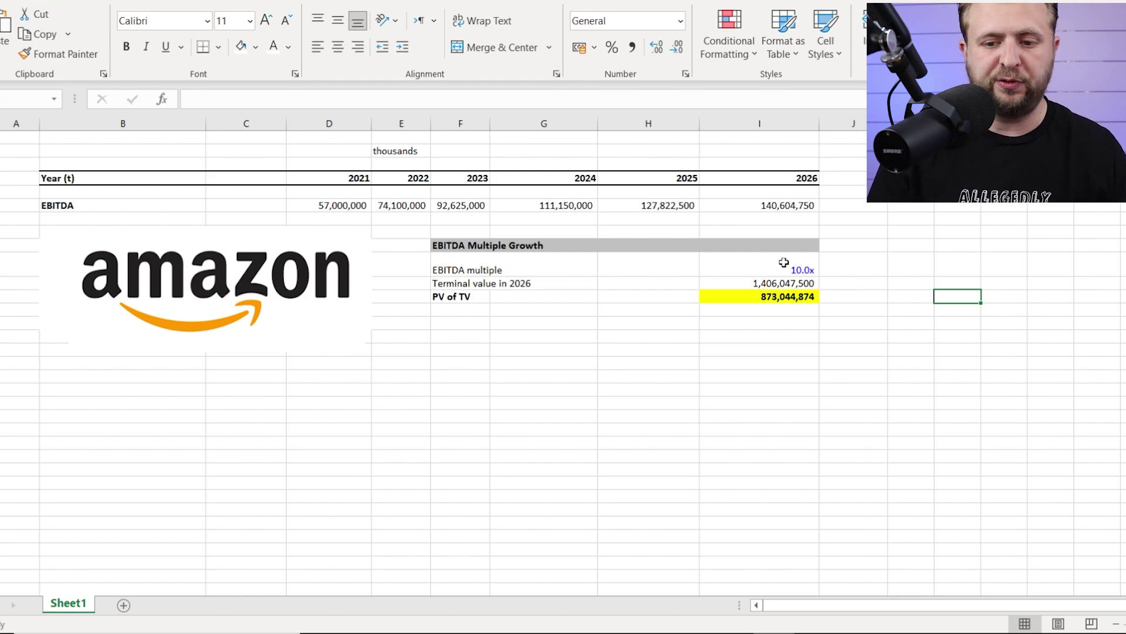
click(784, 263)
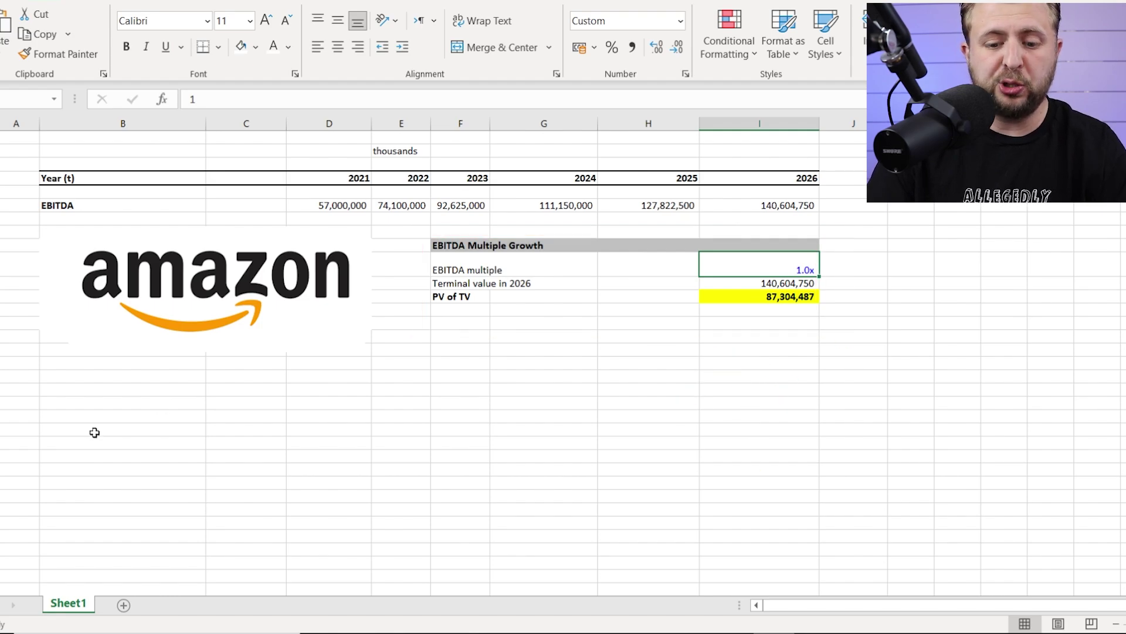
- Look up Equidam's industry EBITDA multiples, noting Advanced Medical Equipment & Technology at 24.81
mouse_move(444, 632)
click(443, 580)
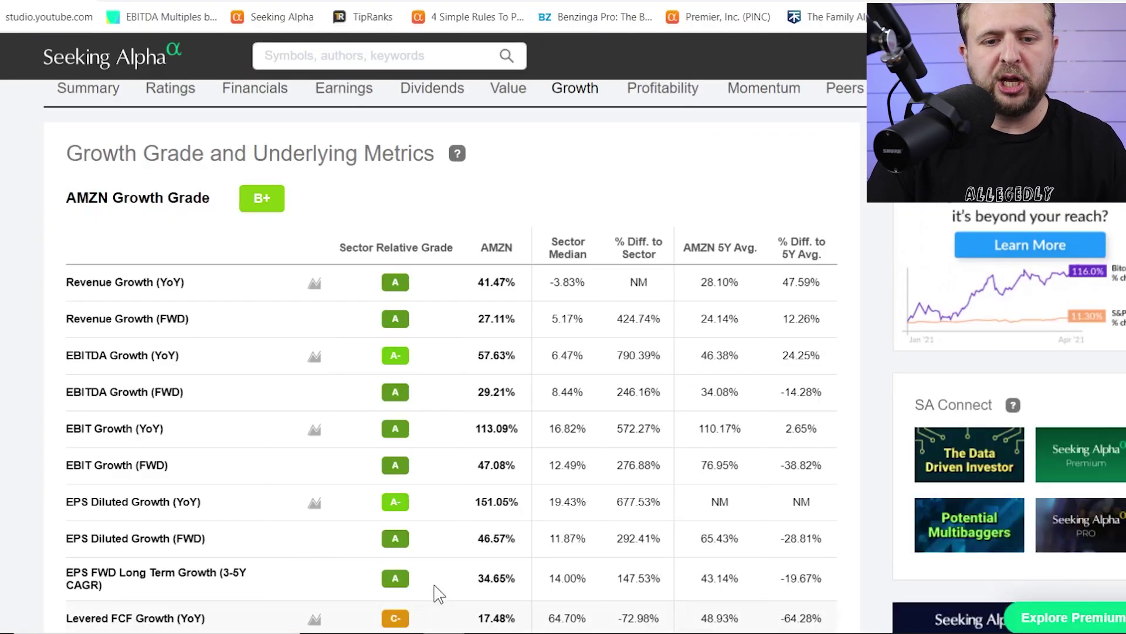
click(736, 29)
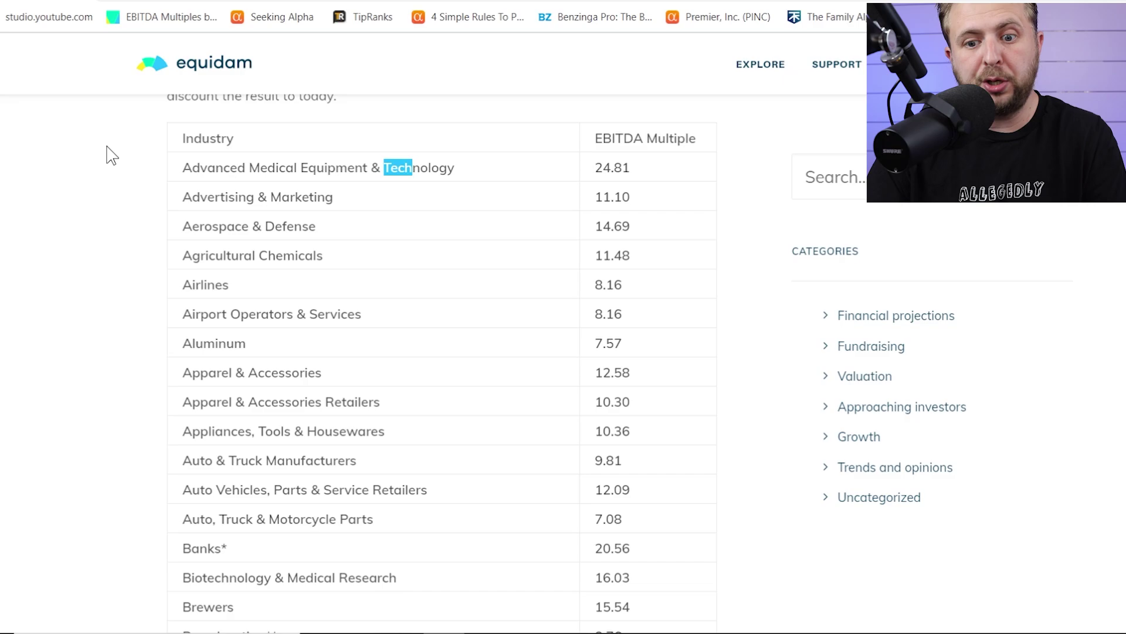
scroll(223, 281, down, 1)
scroll(220, 280, down, 15)
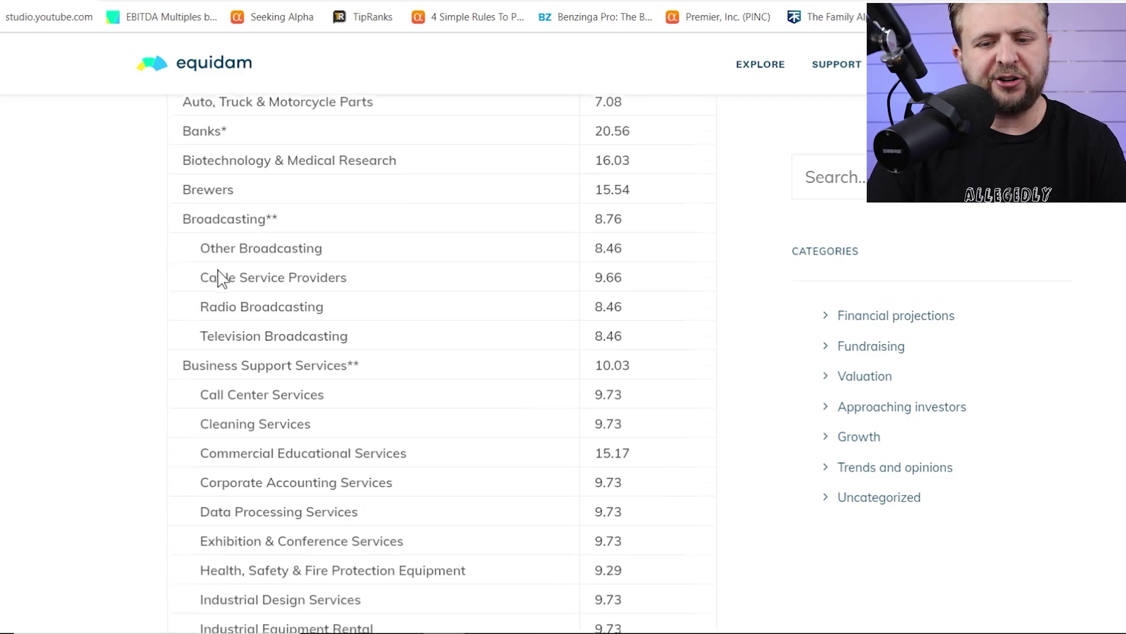
scroll(217, 289, up, 18)
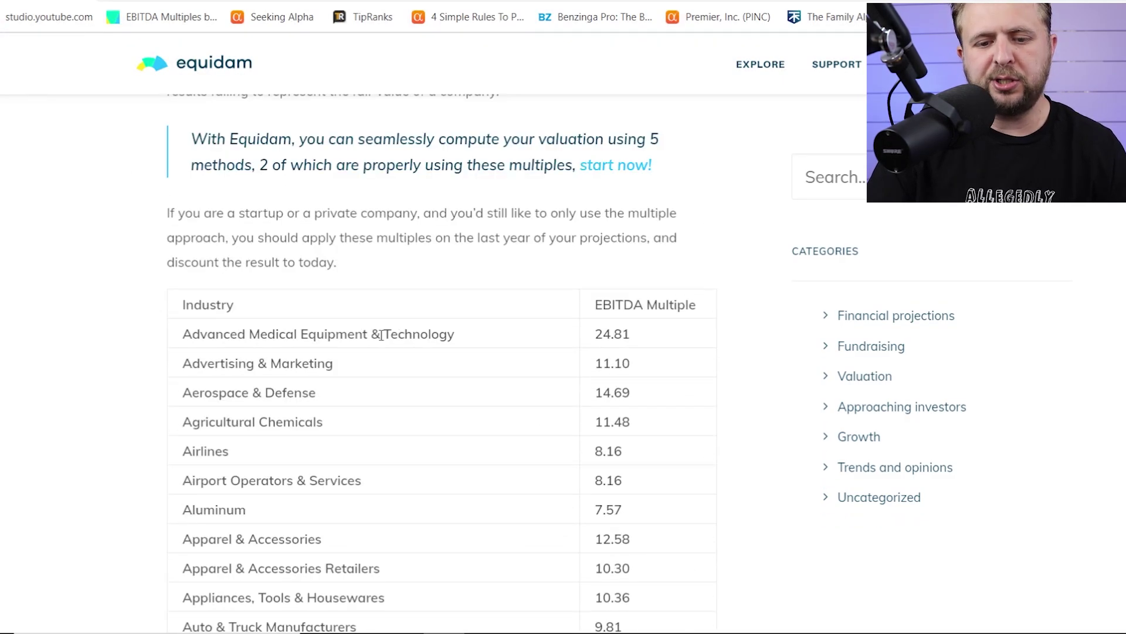
drag(575, 306, 654, 354)
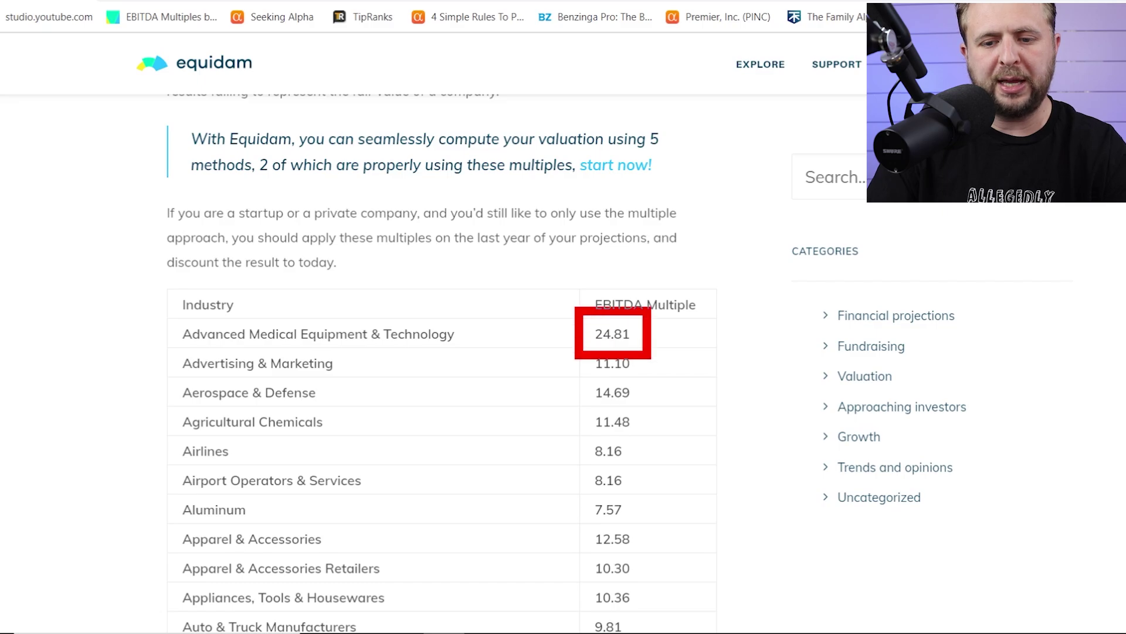
mouse_move(726, 449)
mouse_down()
mouse_move(691, 349)
mouse_move(657, 397)
mouse_move(658, 352)
mouse_up()
key(Escape)
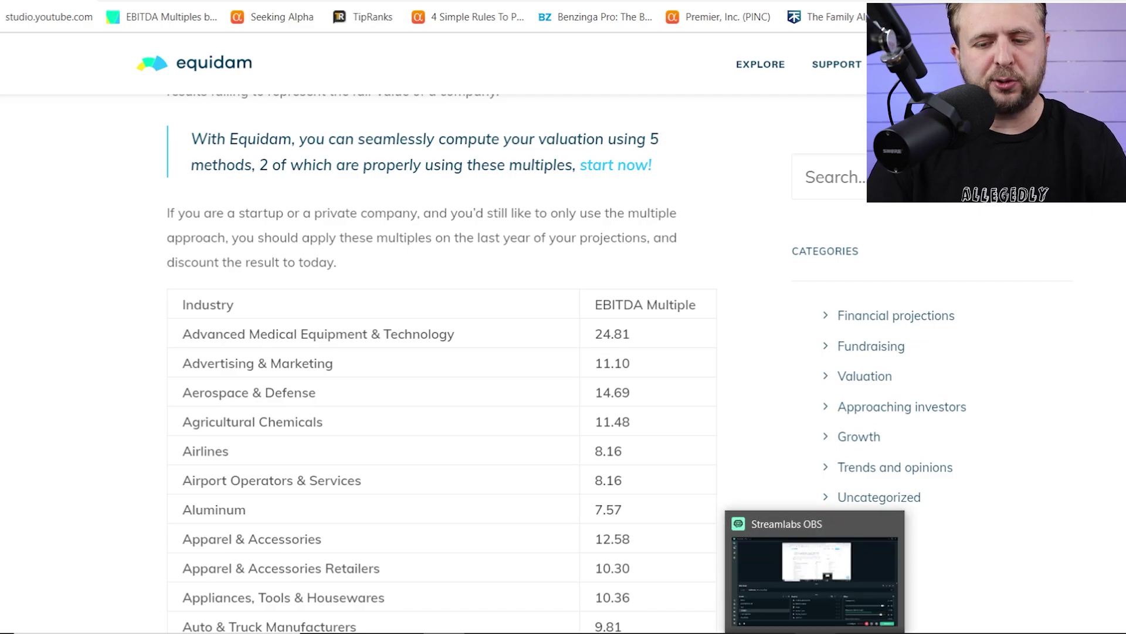
click(788, 633)
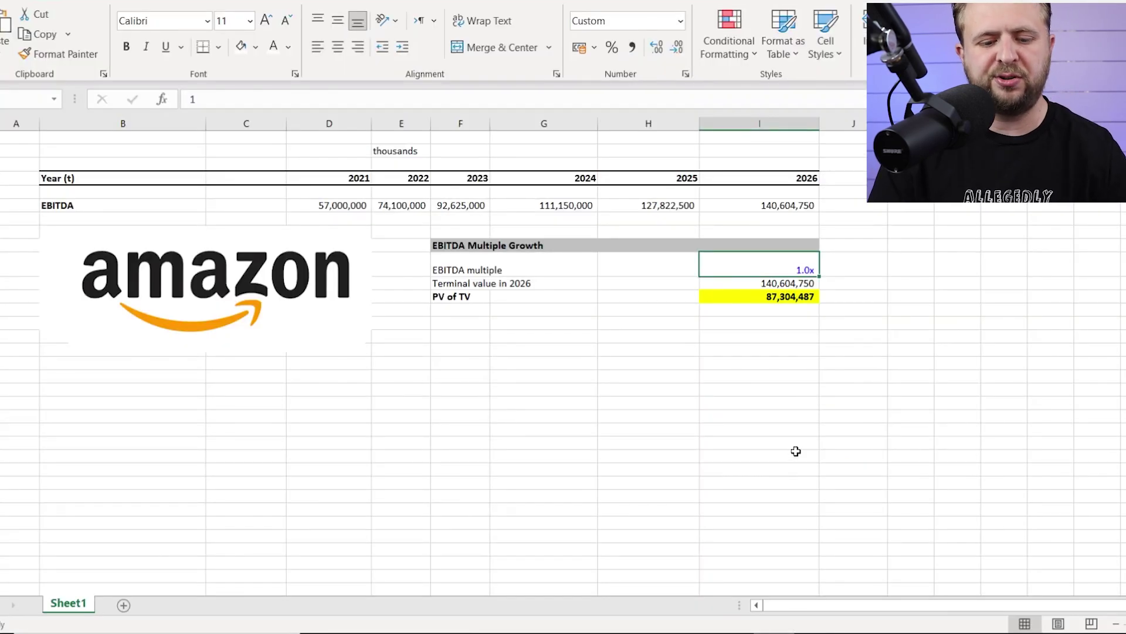
- Enter a 24.8x EBITDA multiple and check the resulting terminal value formula
text(24)
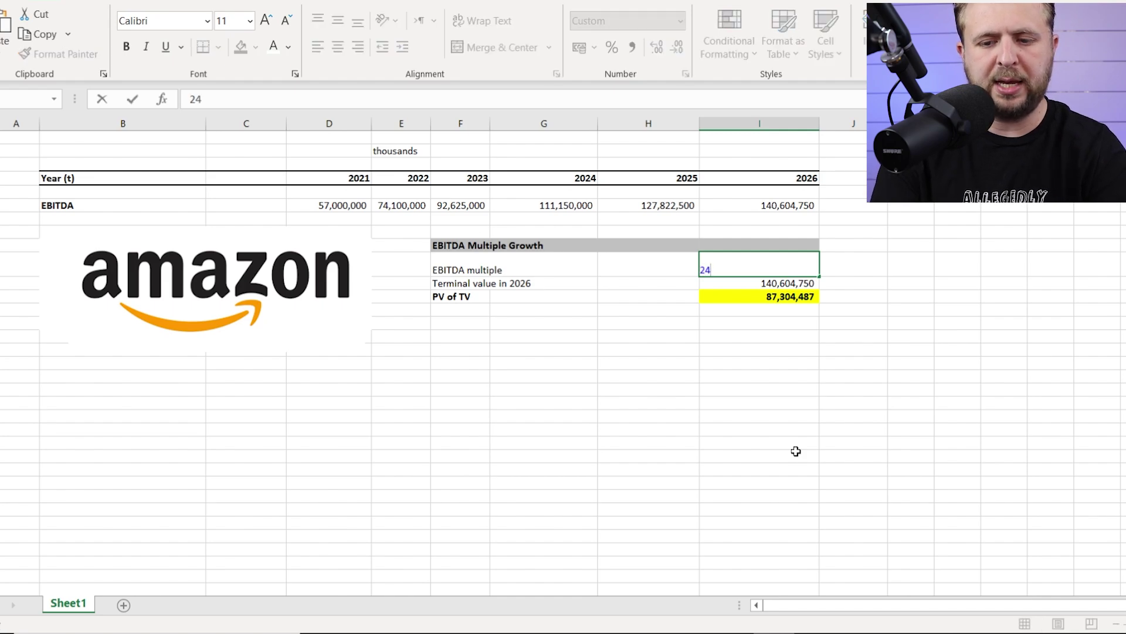
text(.8)
click(795, 452)
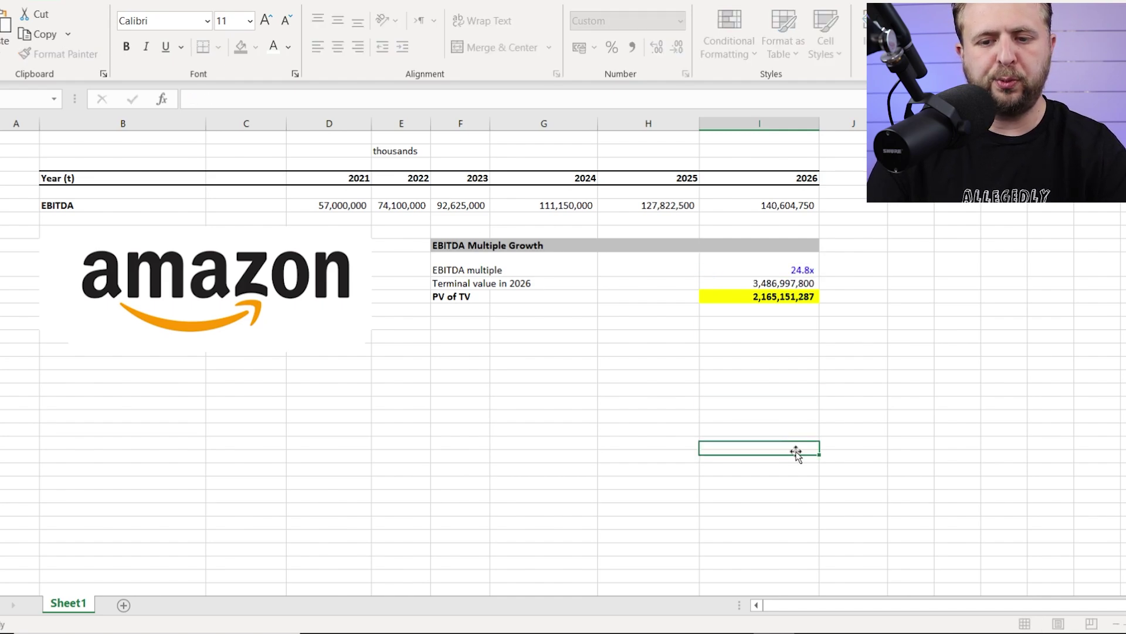
click(800, 285)
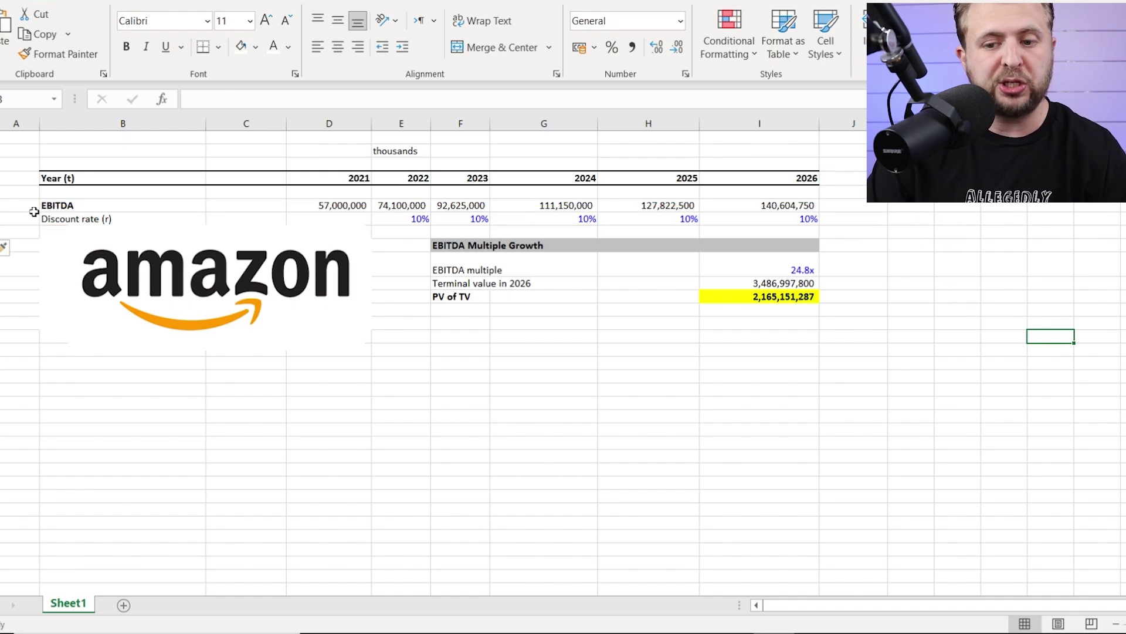
- Inspect the PV of TV formula =I36/(1+I28)^(I17-D17)
click(808, 297)
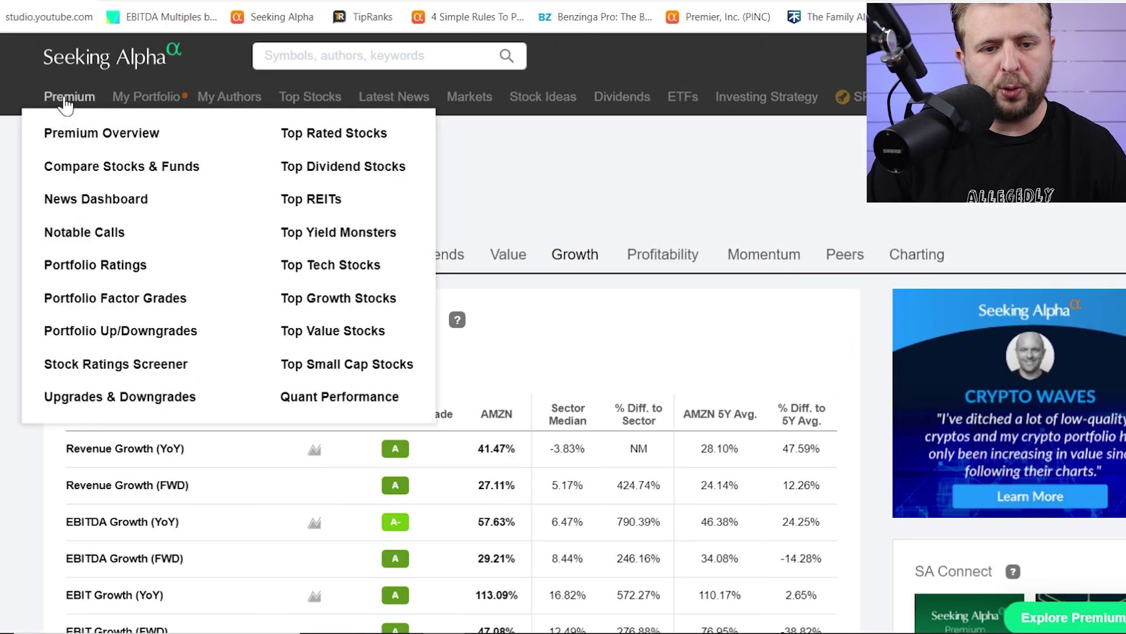
- Open Amazon's Summary page and mark its $1.66T market cap with the annotation pen
click(83, 265)
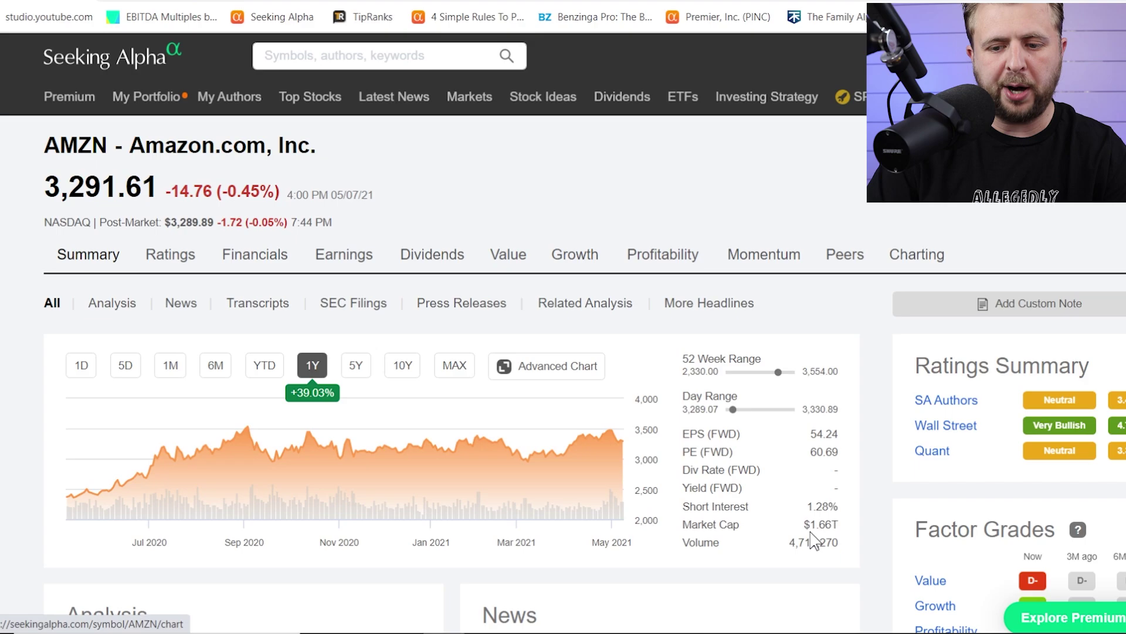
mouse_move(777, 484)
mouse_down()
mouse_move(871, 572)
mouse_move(840, 560)
mouse_up()
drag(840, 560, 854, 568)
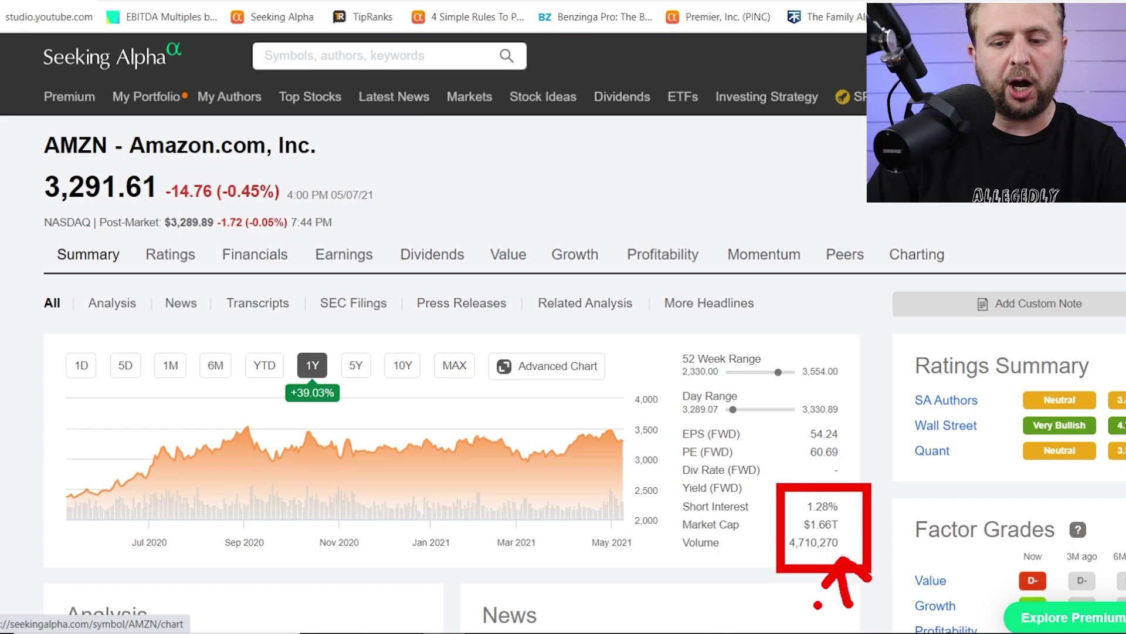
key(Escape)
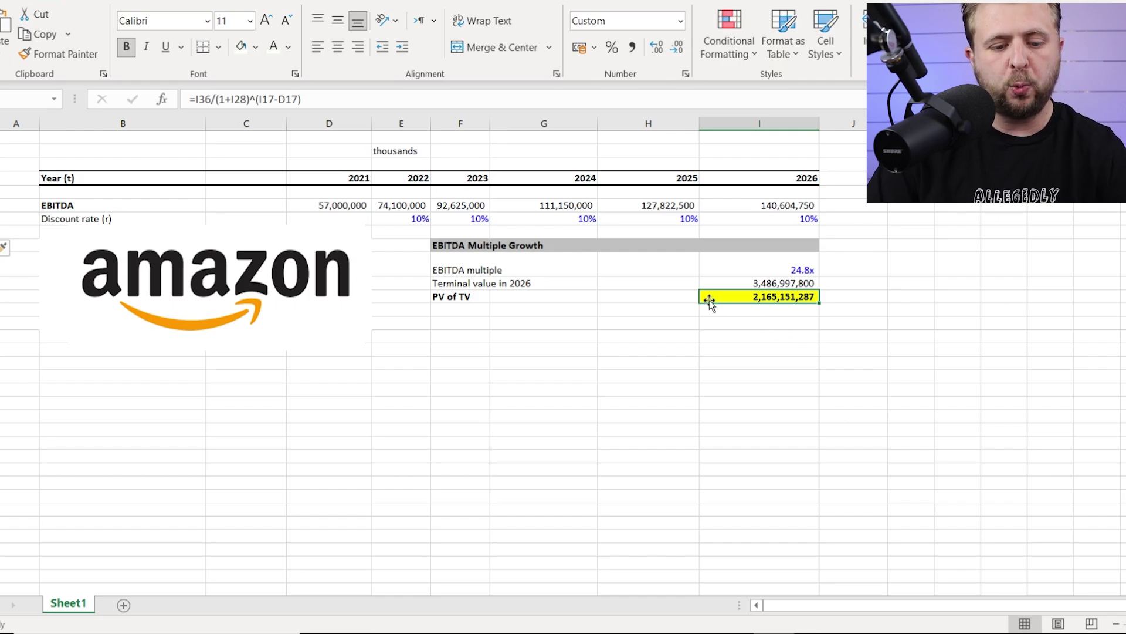
mouse_move(690, 234)
mouse_down()
mouse_move(944, 394)
mouse_move(874, 320)
mouse_up()
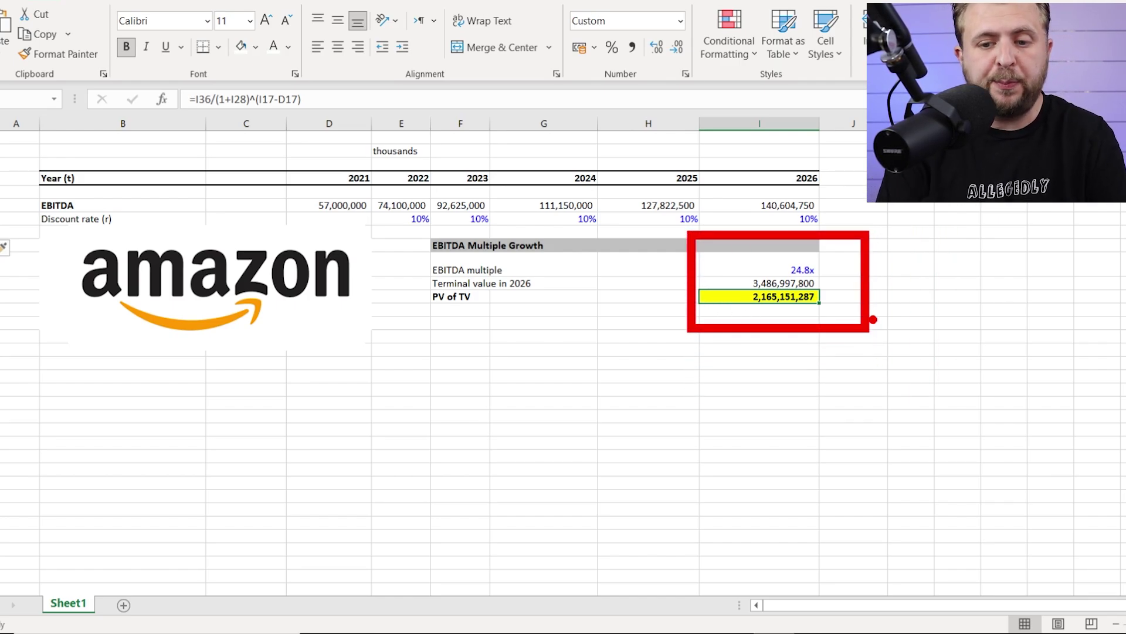